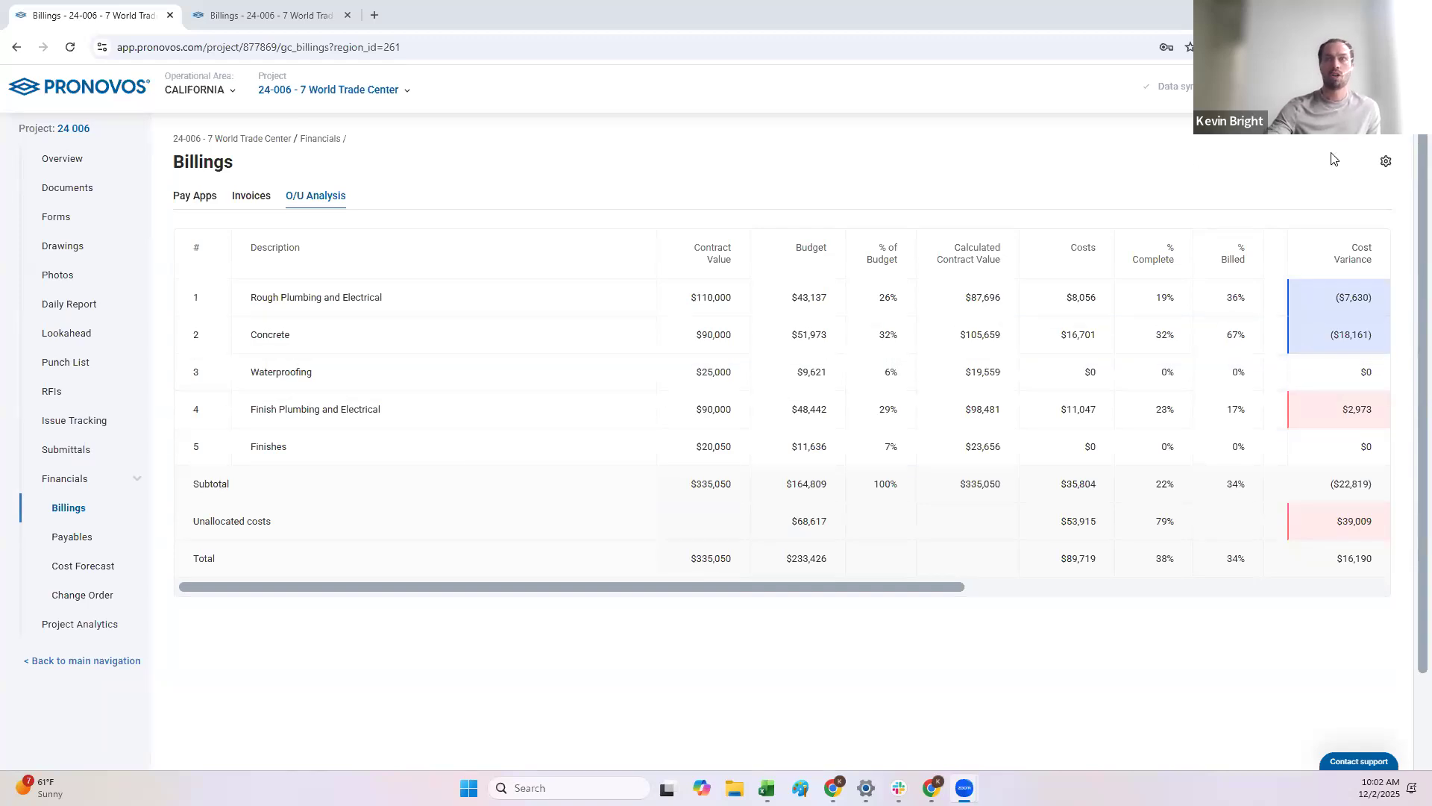
Review the mapping of cost codes and cost classes to Schedule of Values line items in the second Billings browser tab.
click(297, 19)
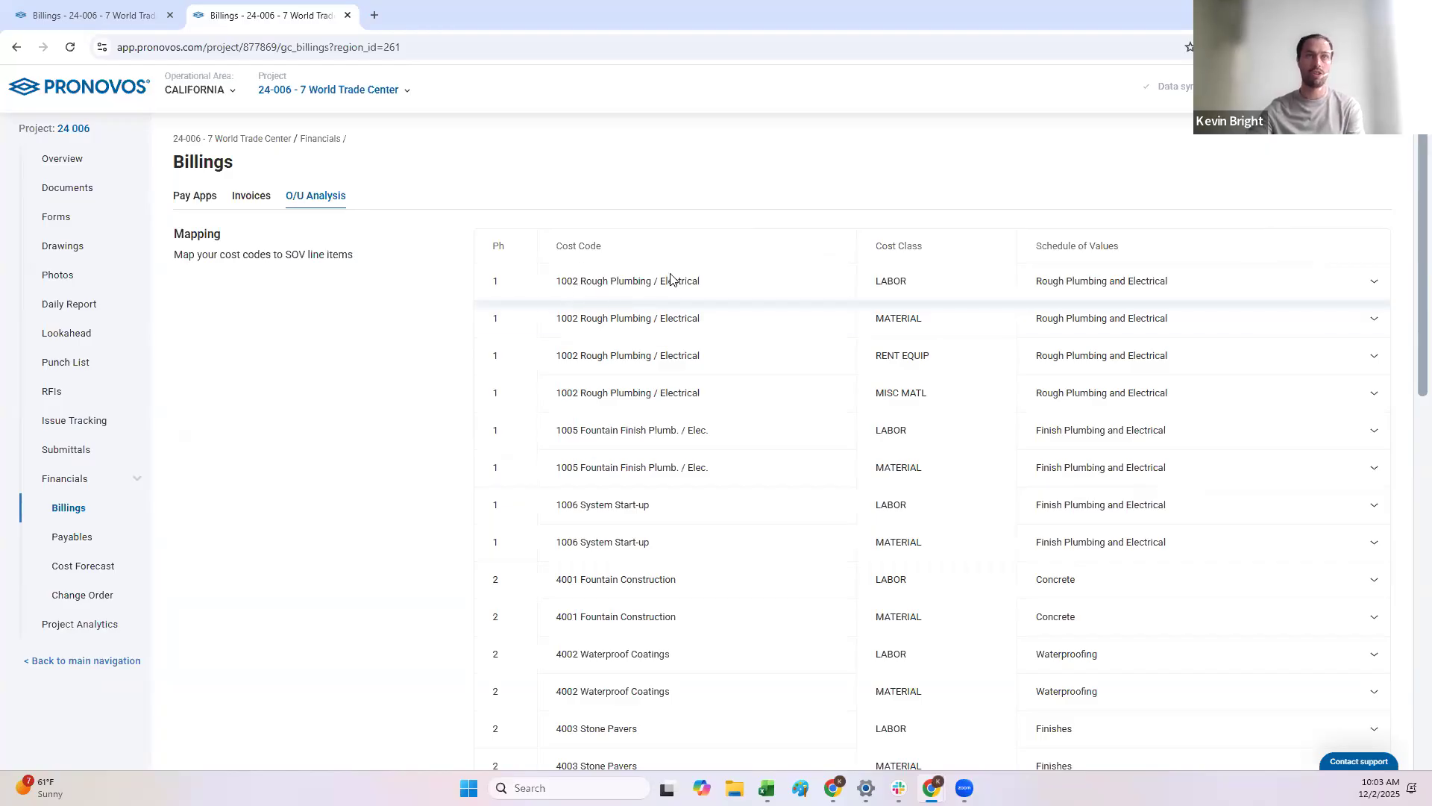
click(1216, 291)
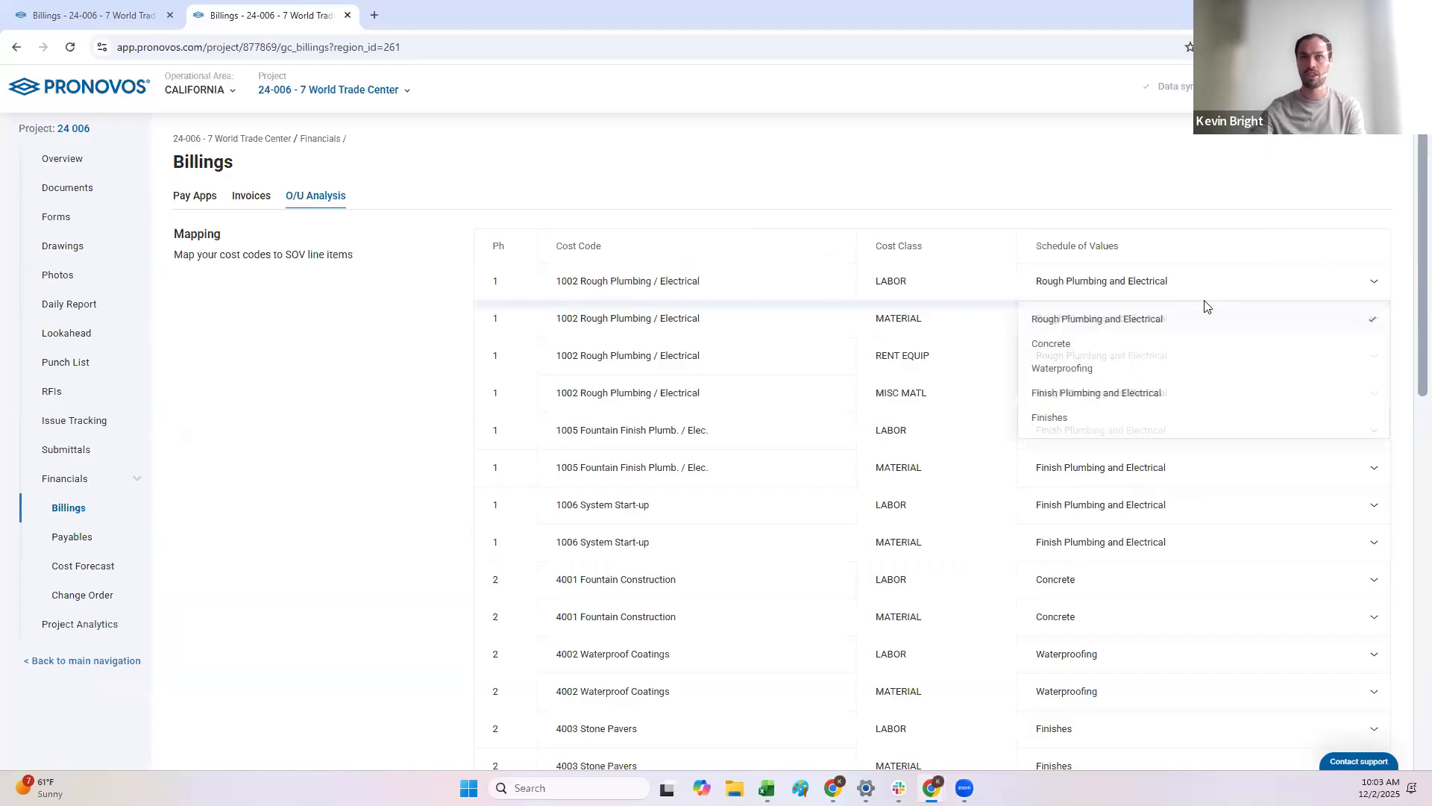
click(1104, 231)
scroll(1139, 477, down, 1)
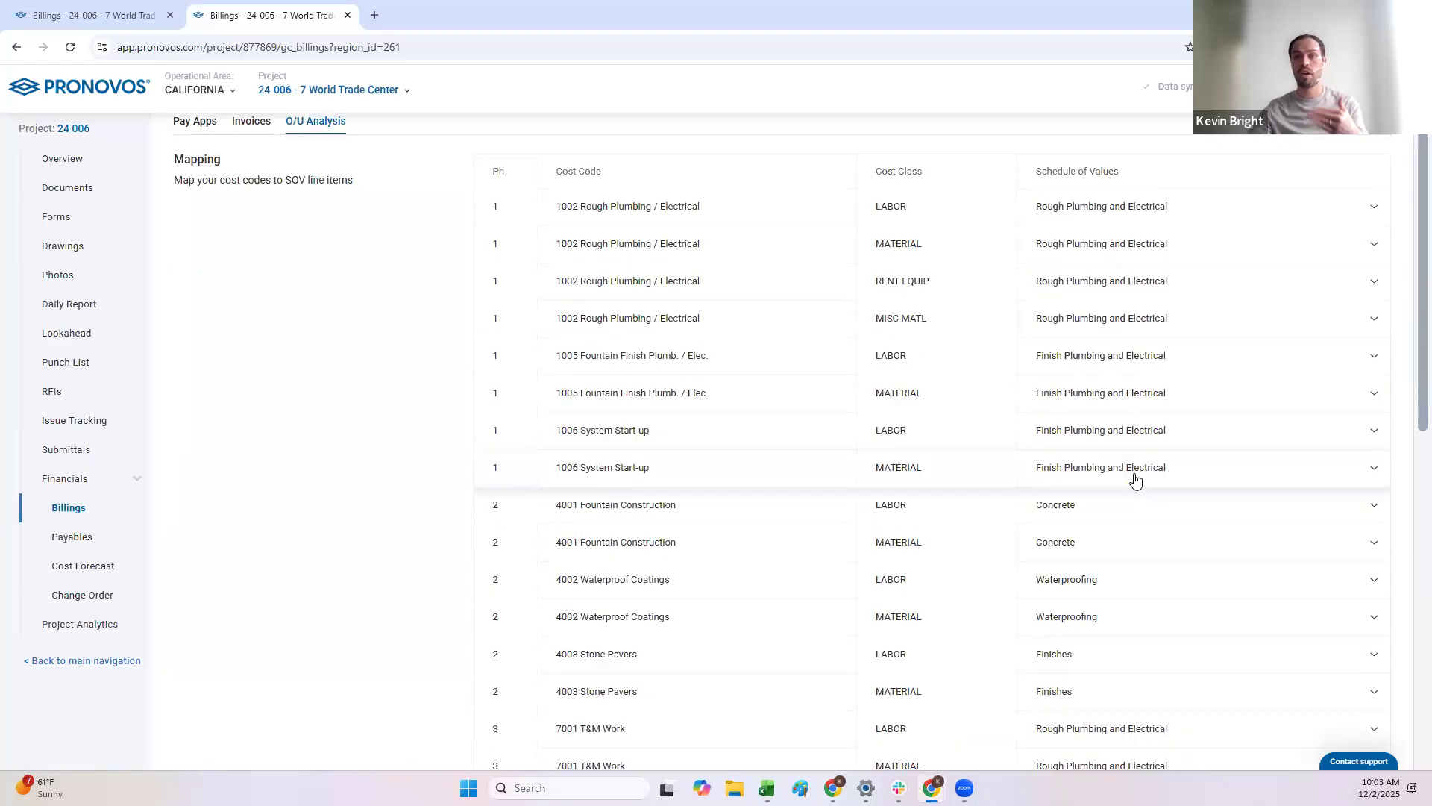
scroll(1134, 477, down, 6)
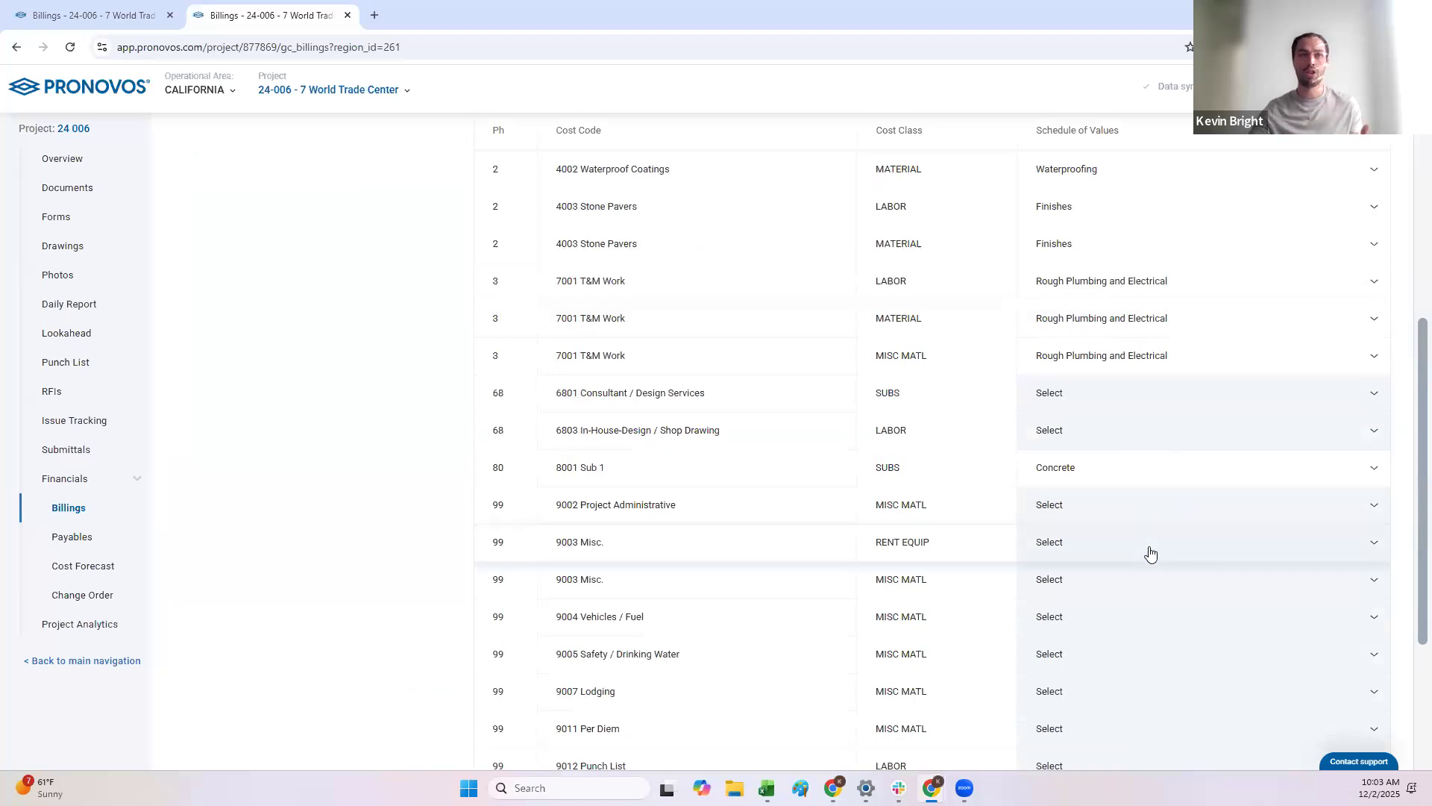
scroll(1149, 552, down, 3)
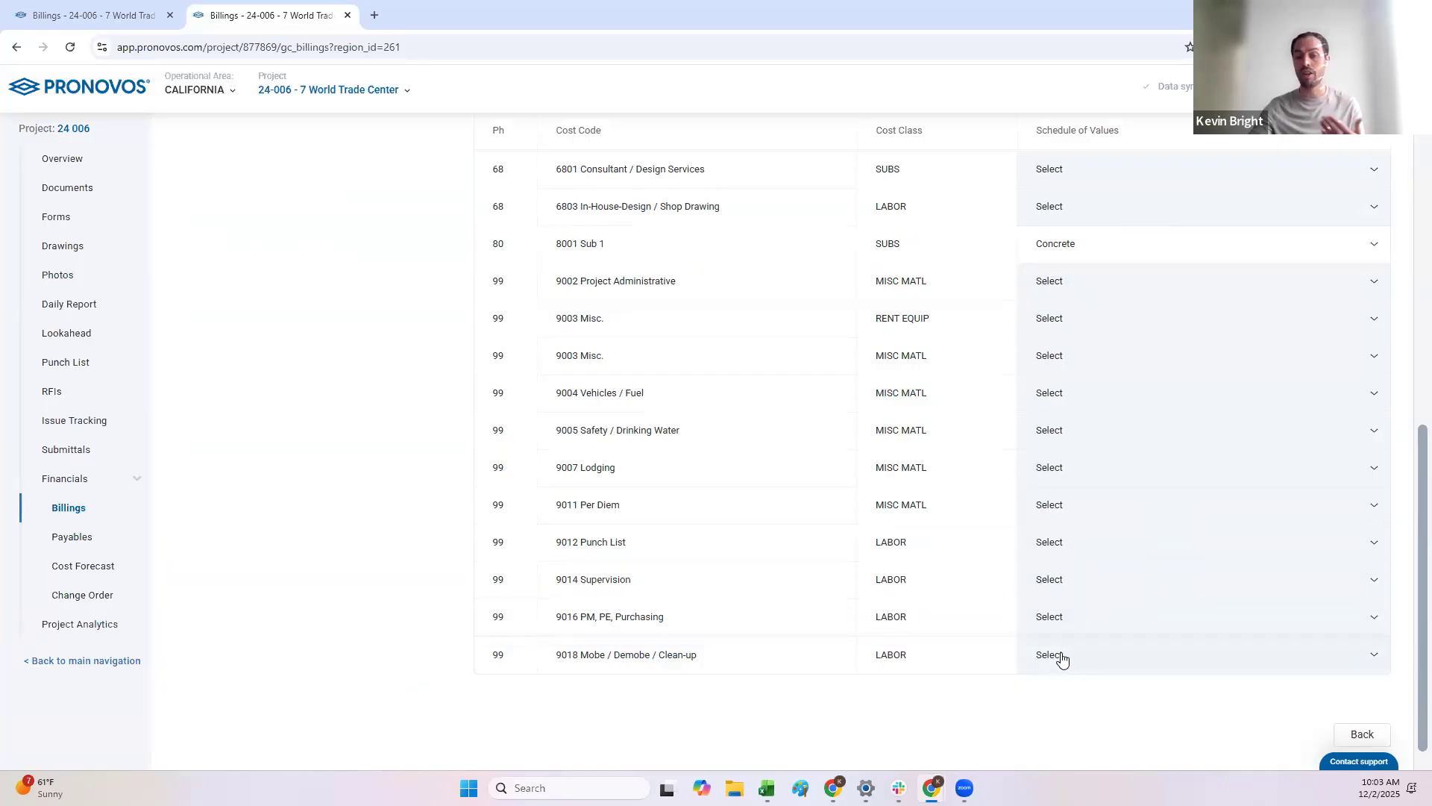
scroll(1241, 632, up, 5)
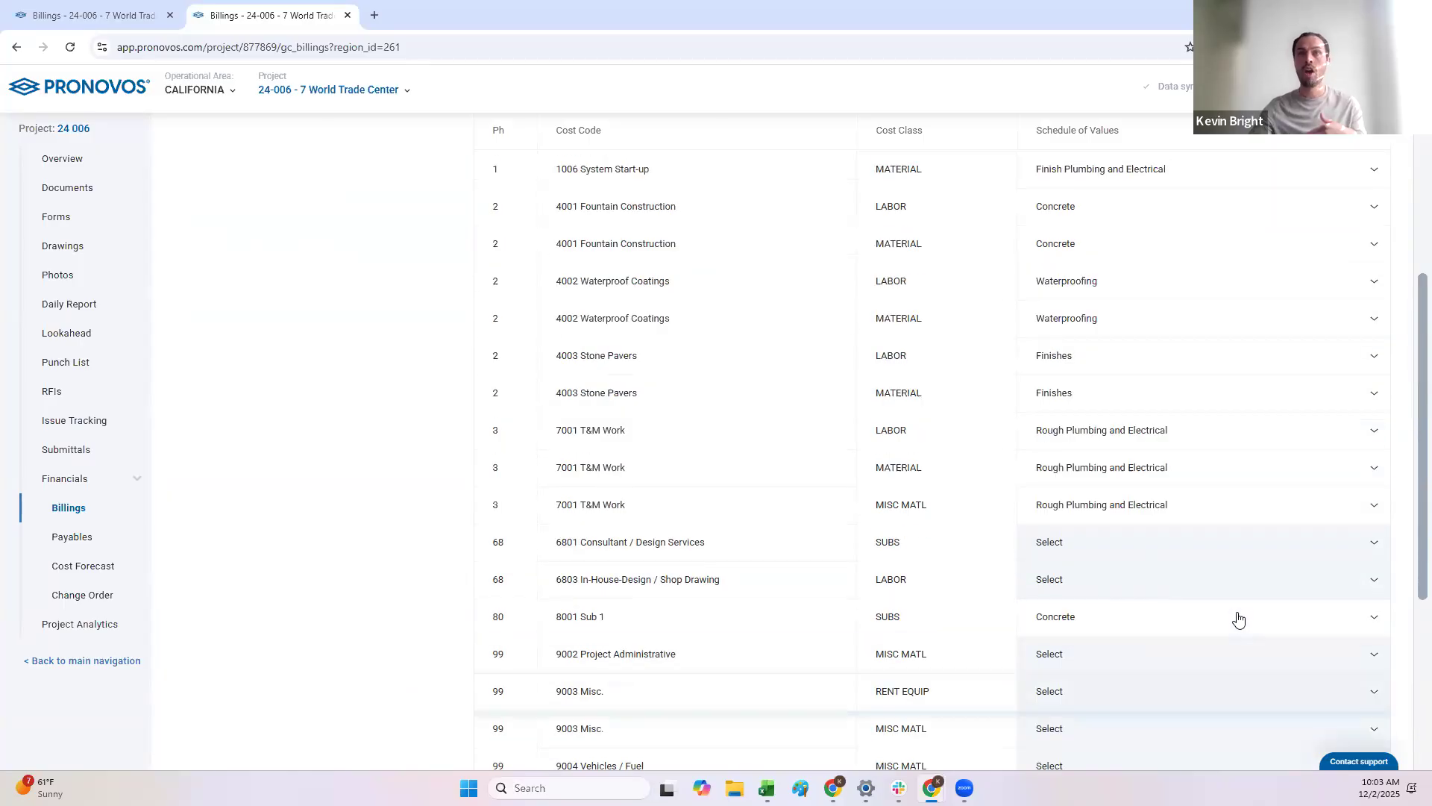
scroll(1252, 614, up, 6)
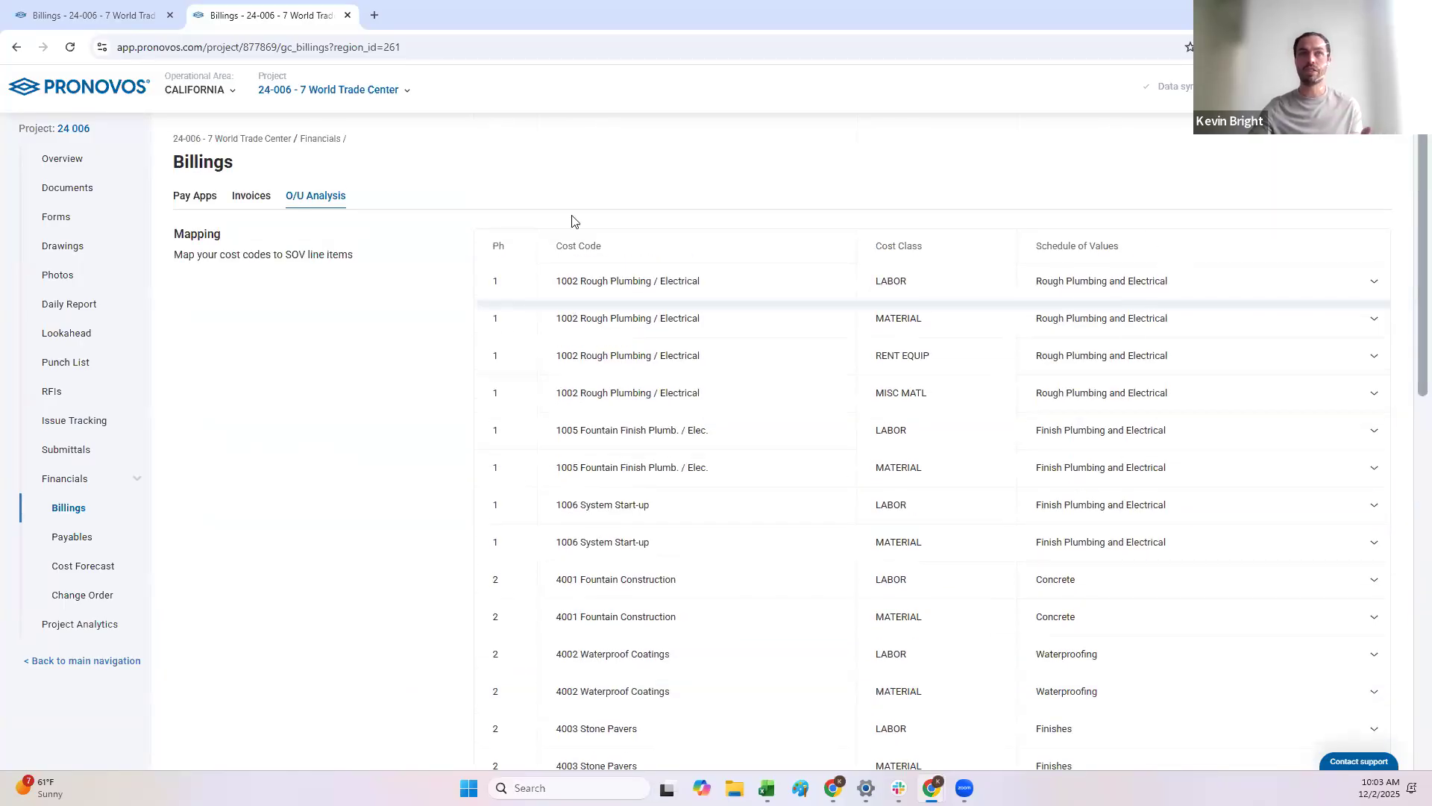
Return to the O/U Analysis table and examine its columns from Contract Value through Expected Billing, including the Expected Billing formula.
click(168, 10)
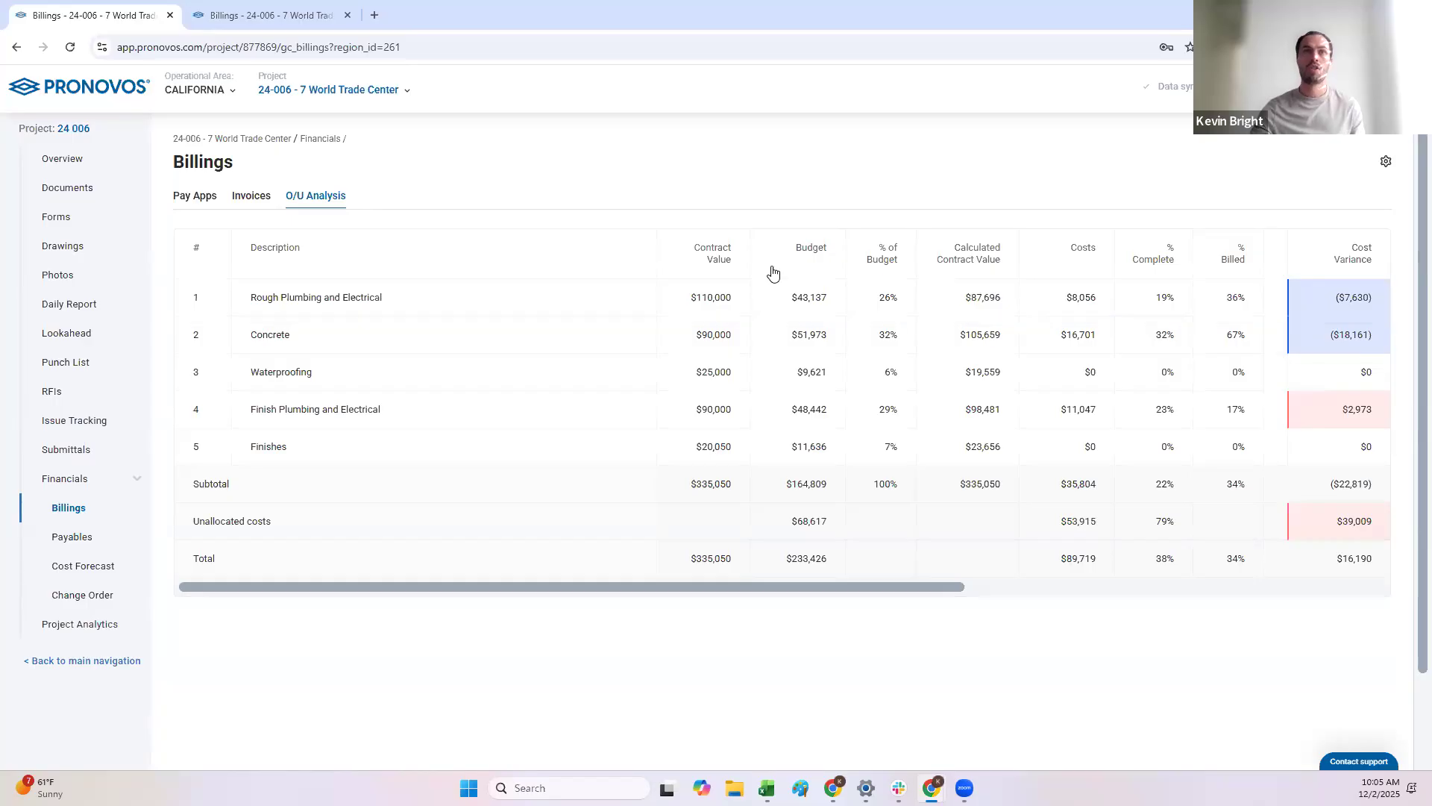
mouse_move(721, 252)
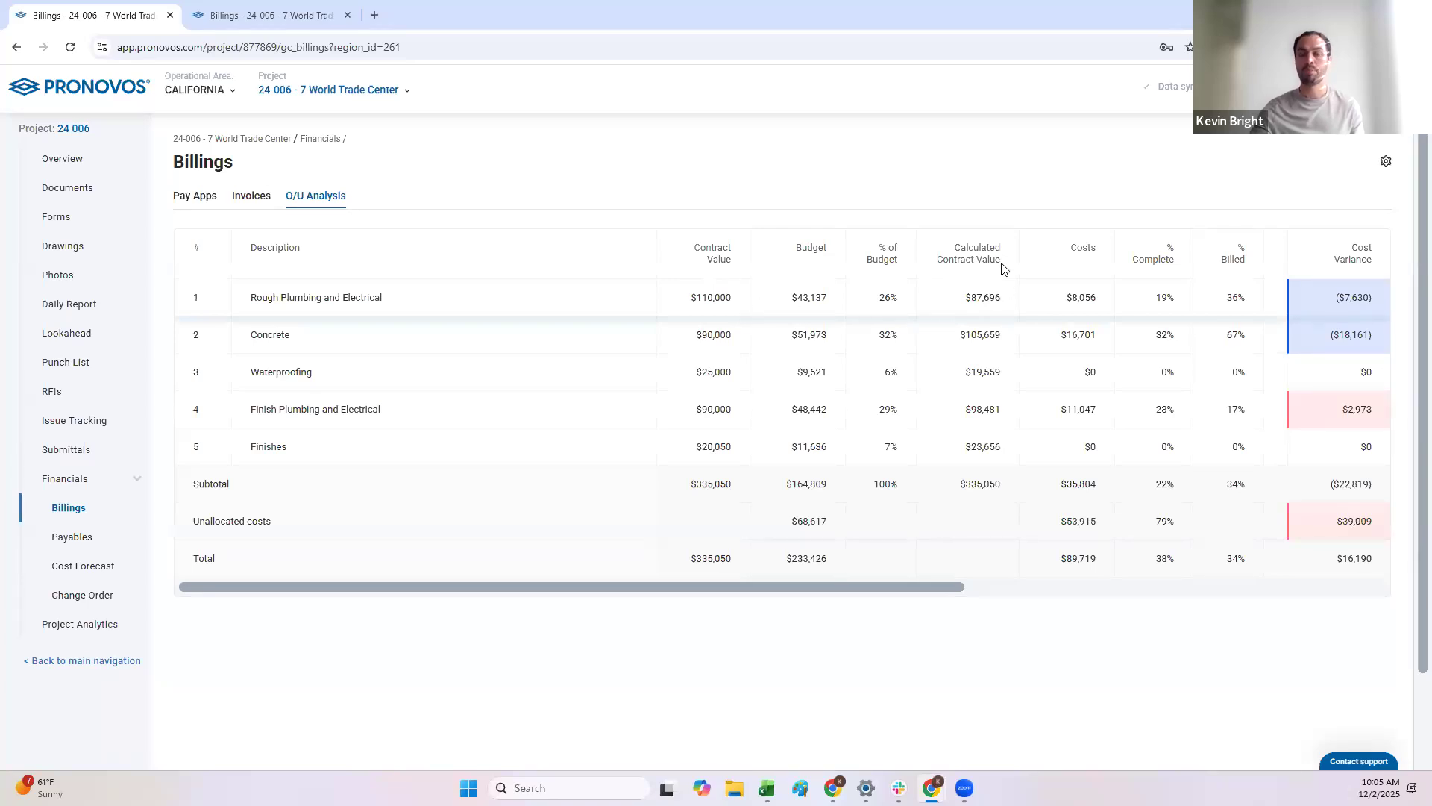
mouse_move(1003, 269)
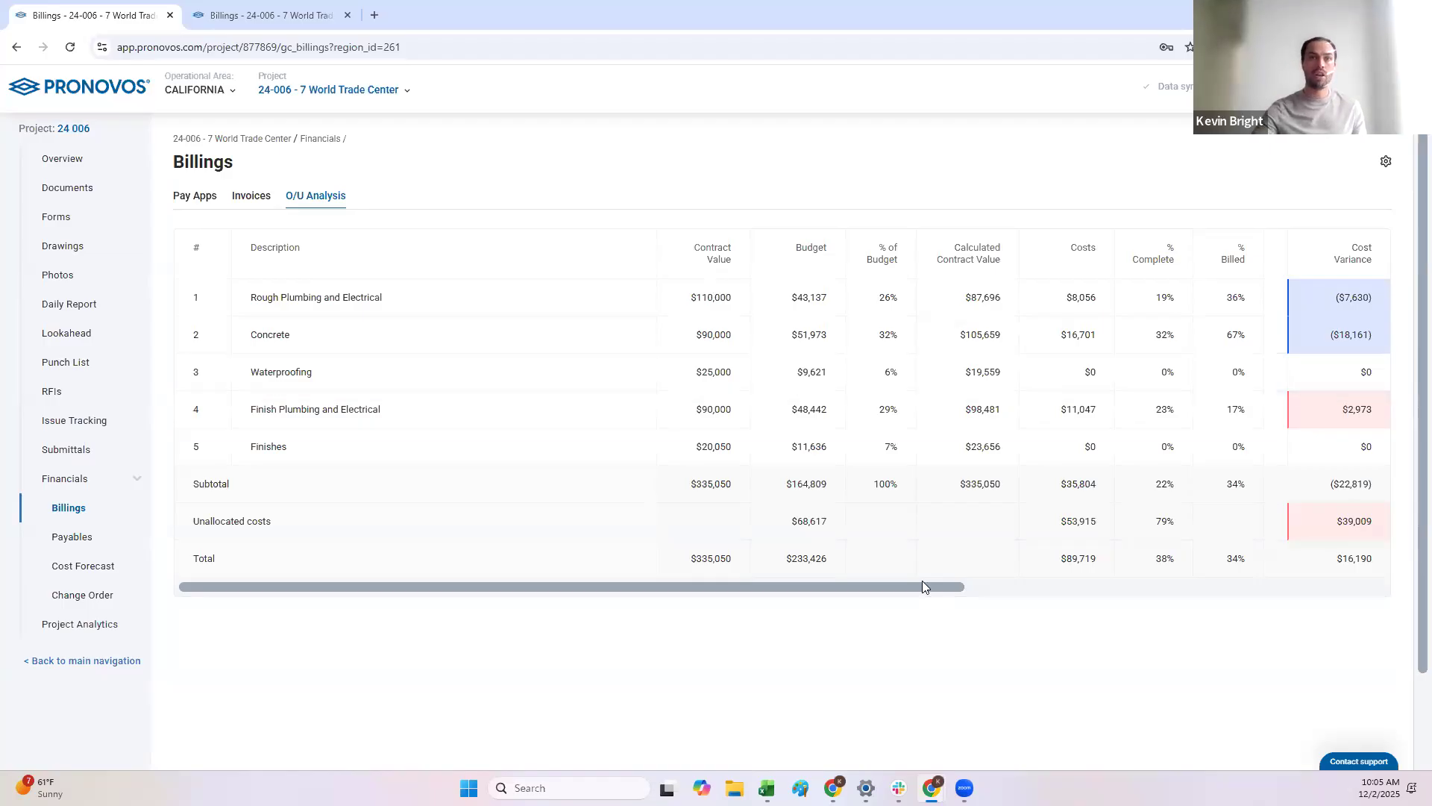
scroll(970, 587, right, 3)
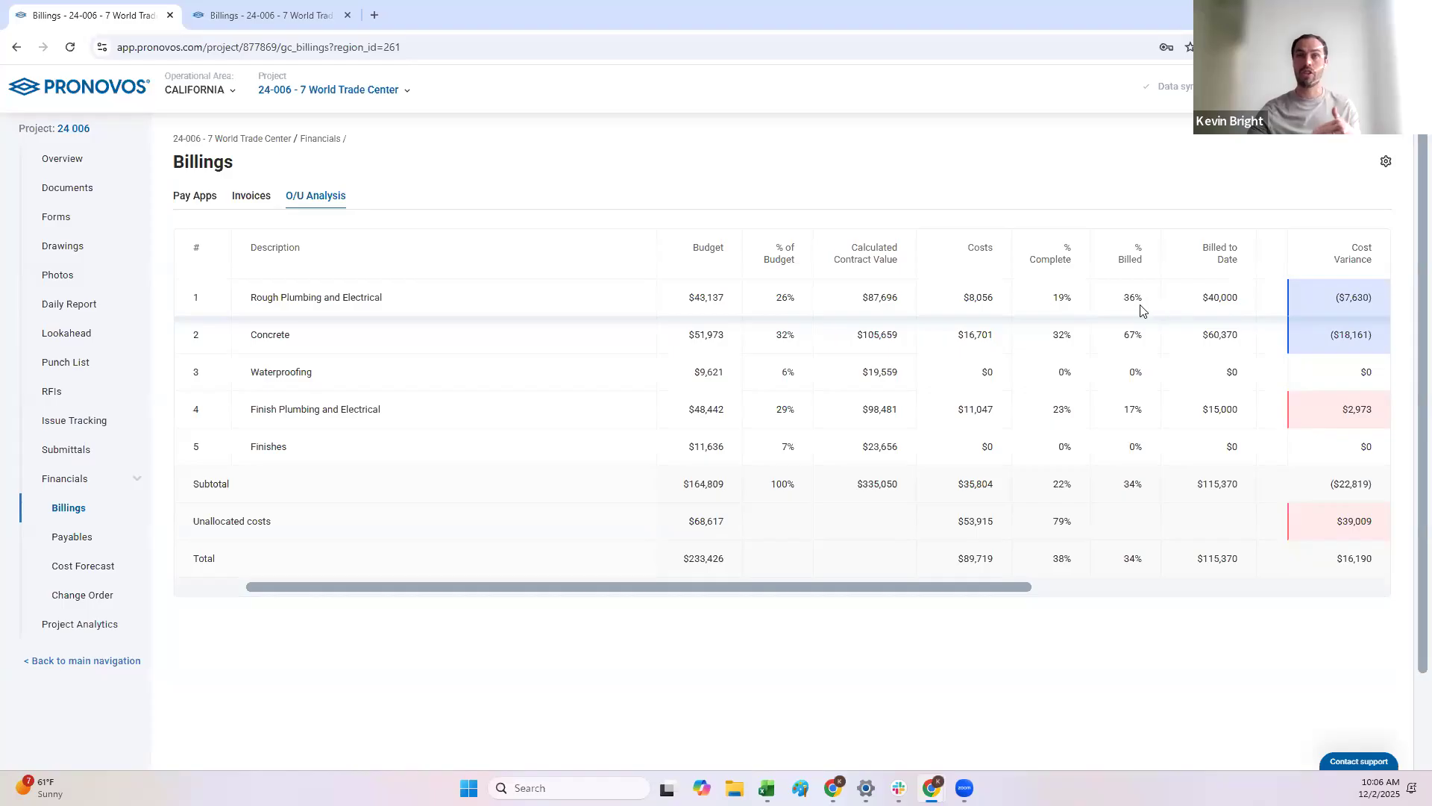
drag(1010, 589, 1143, 588)
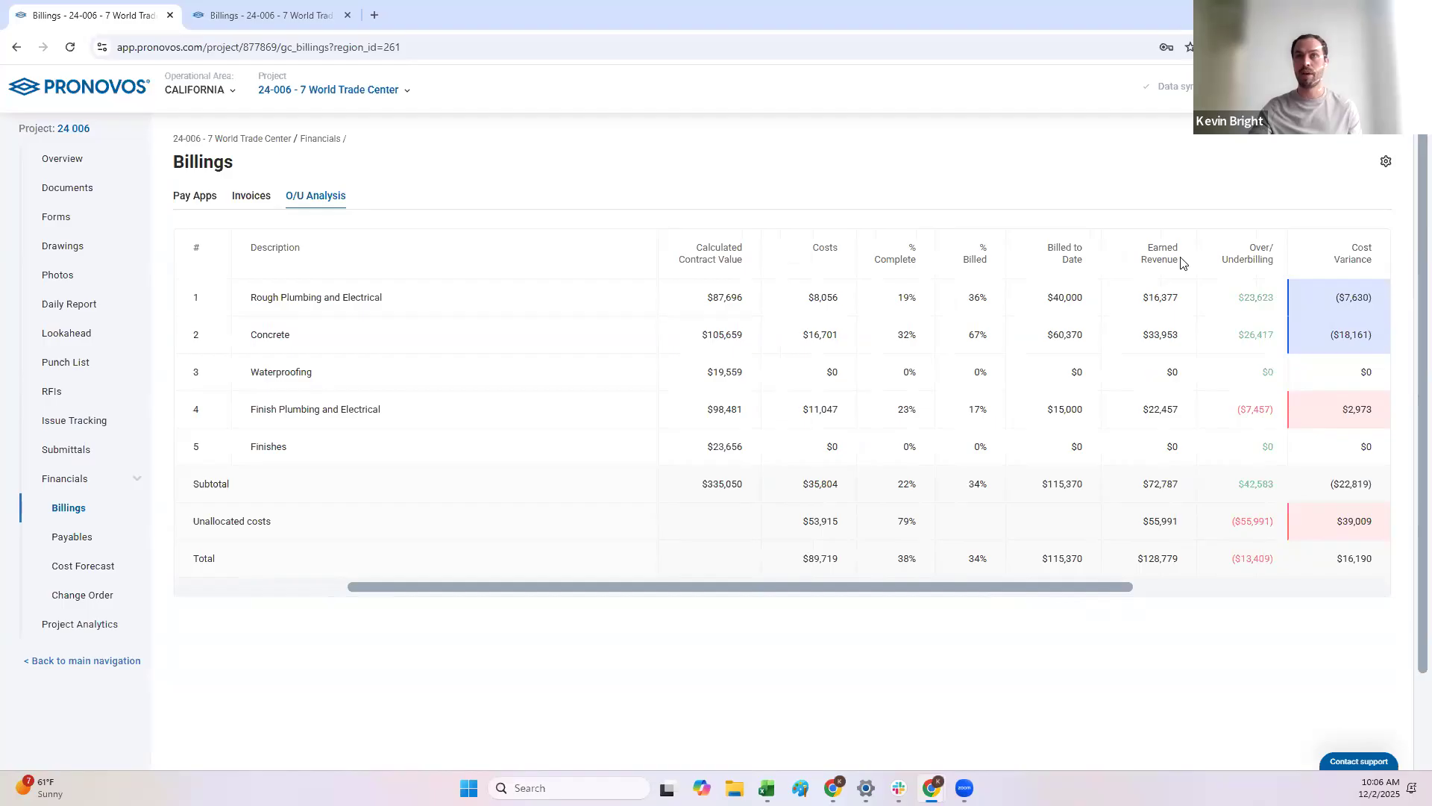
drag(1123, 584, 1187, 583)
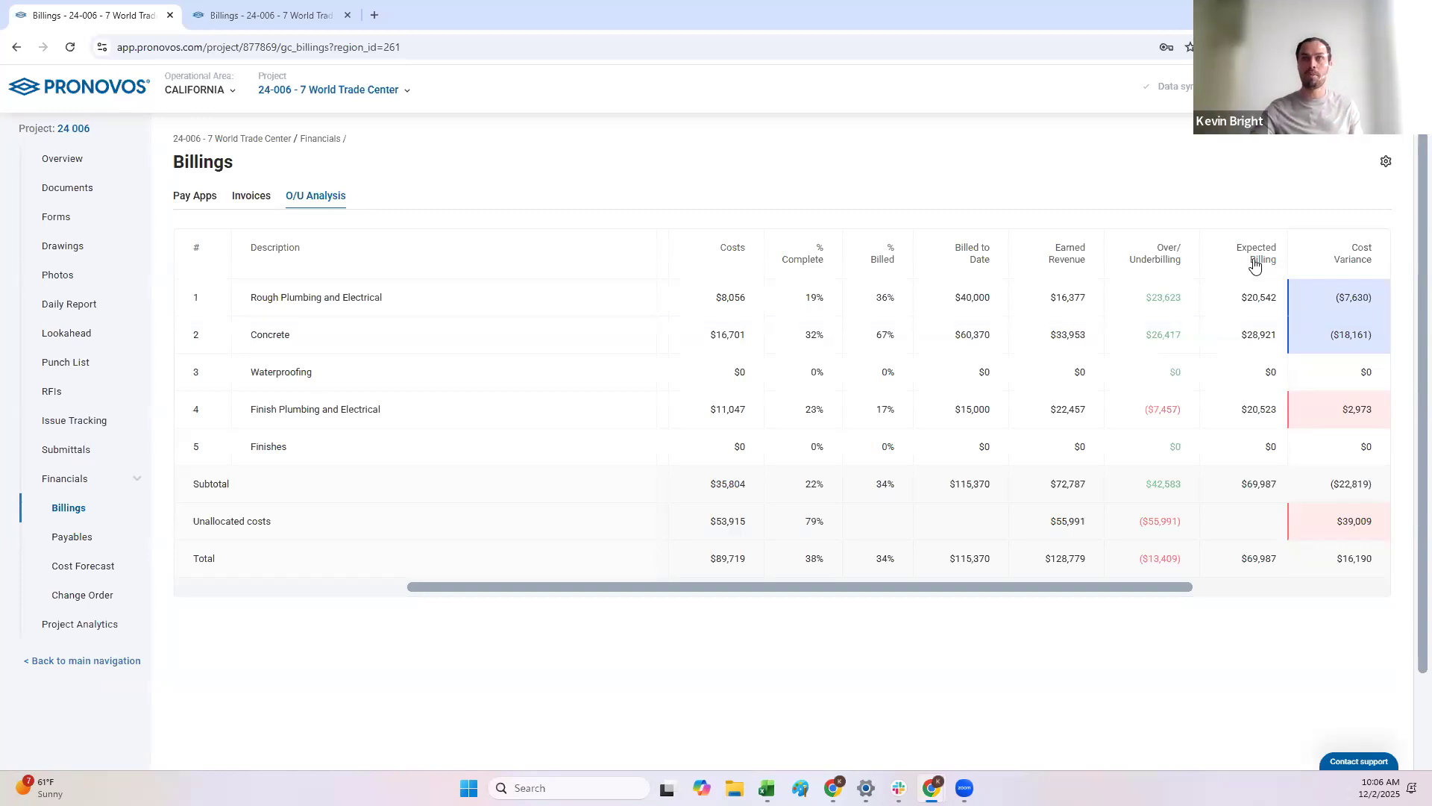
mouse_move(1255, 265)
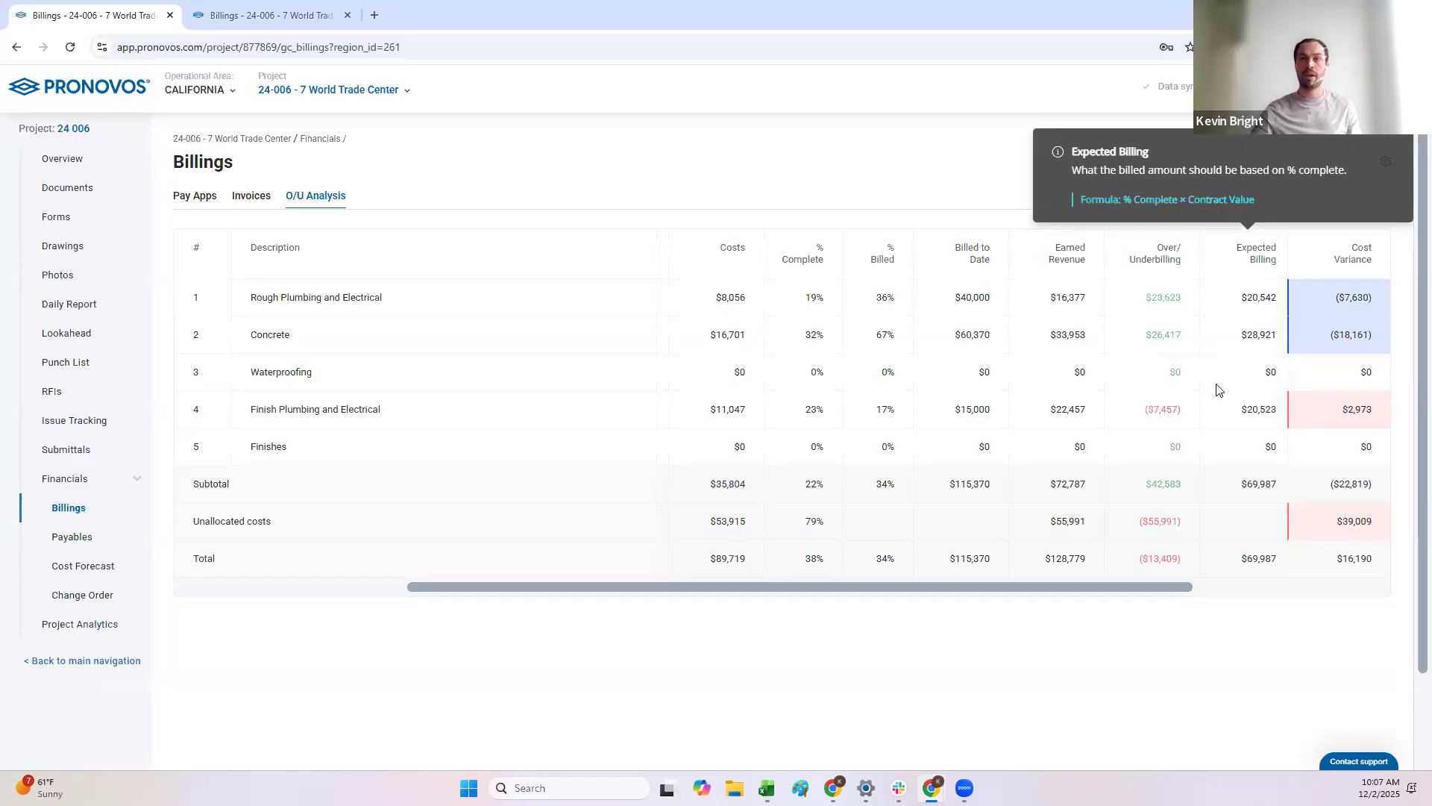
Trace Expected Billing back to % Complete and Contract Value, and examine the Structural O/U Billing column.
drag(1136, 585, 1083, 574)
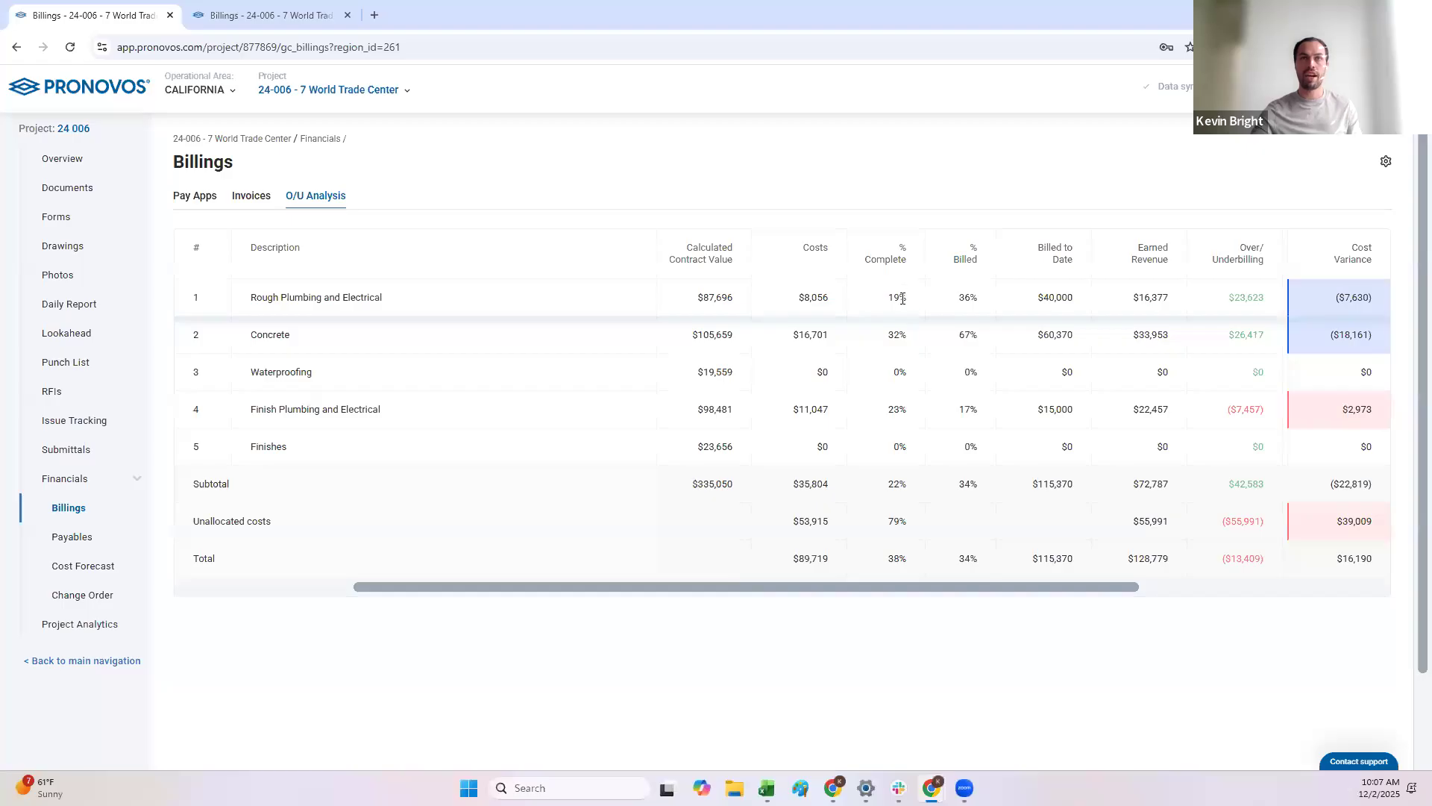
drag(978, 586, 812, 596)
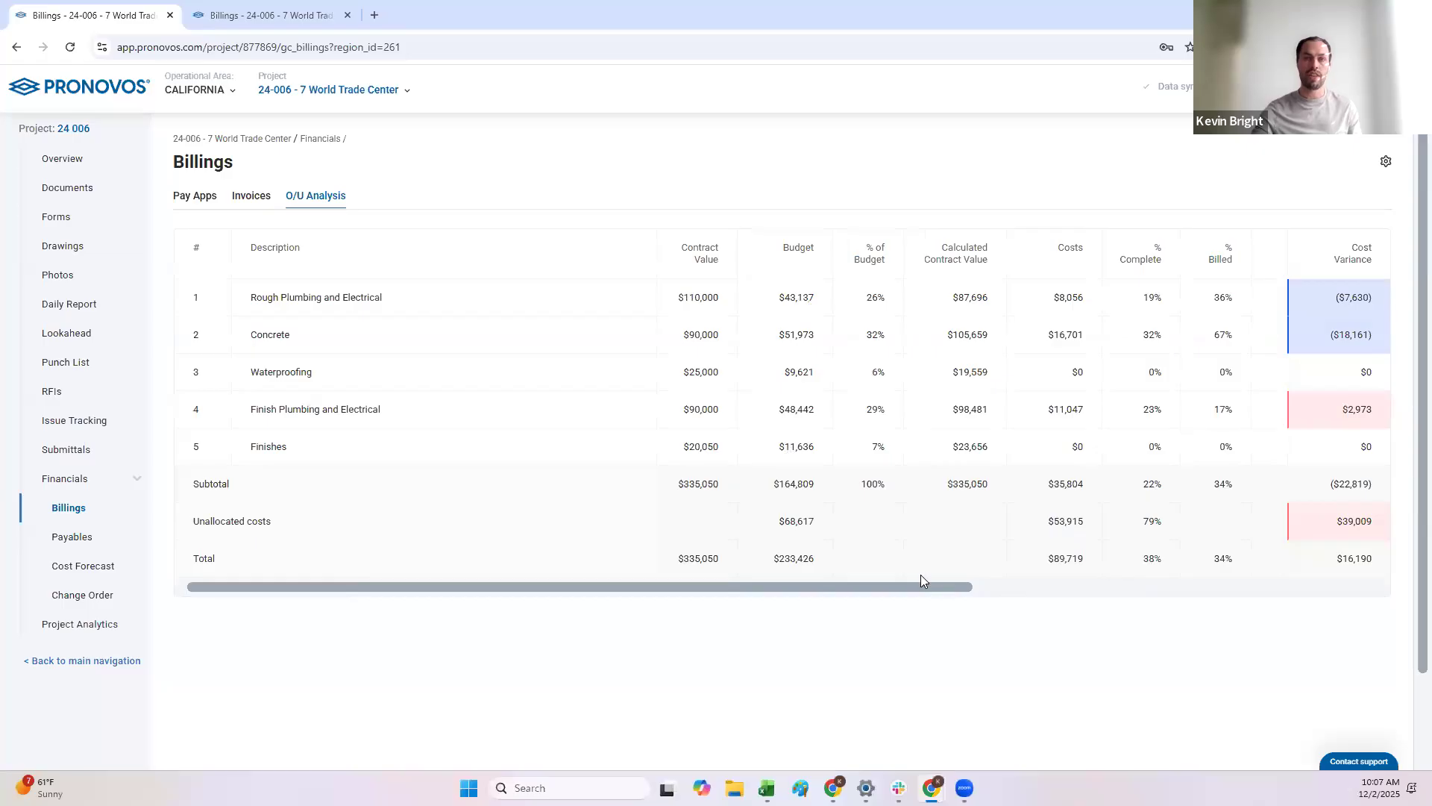
drag(926, 584, 1222, 550)
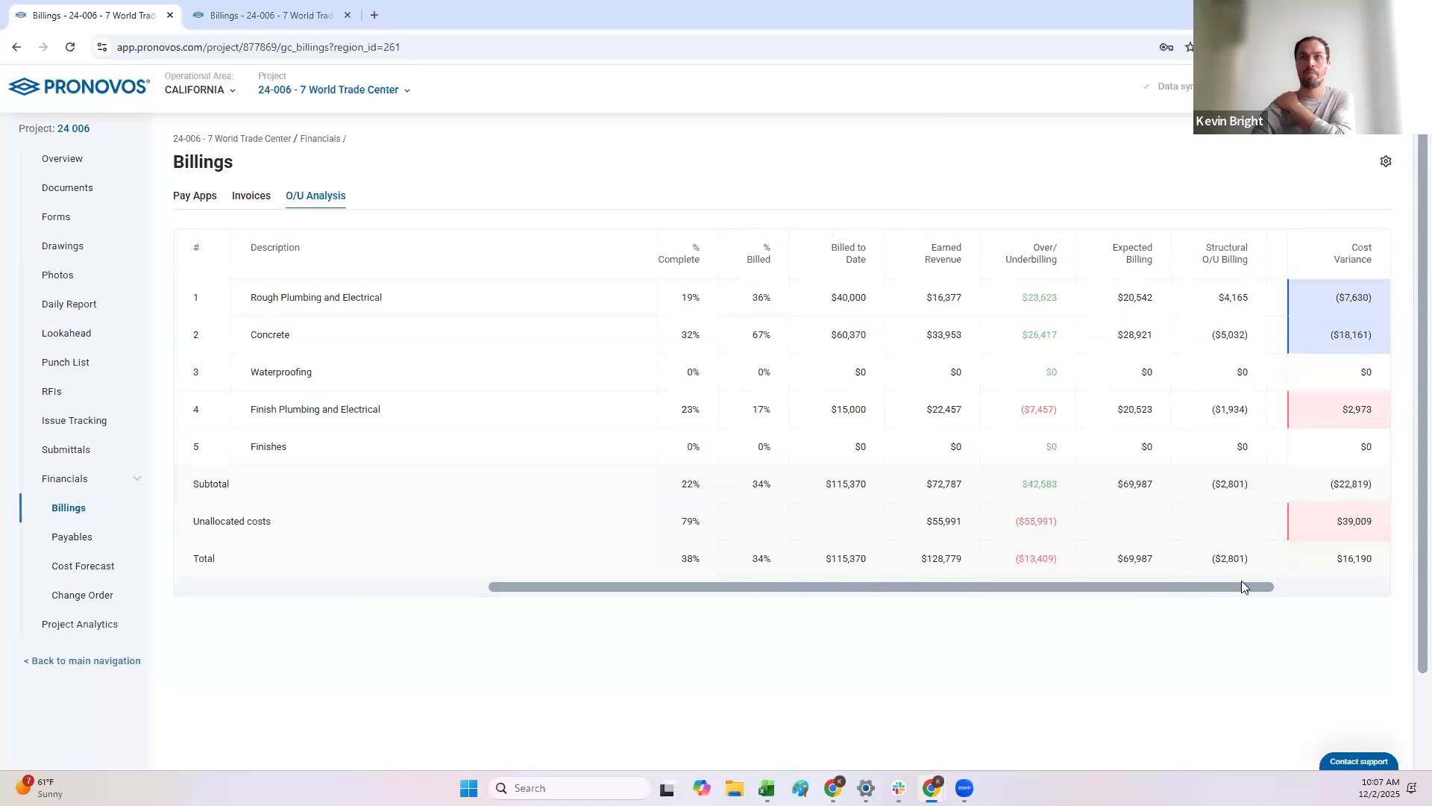
scroll(1250, 582, right, 3)
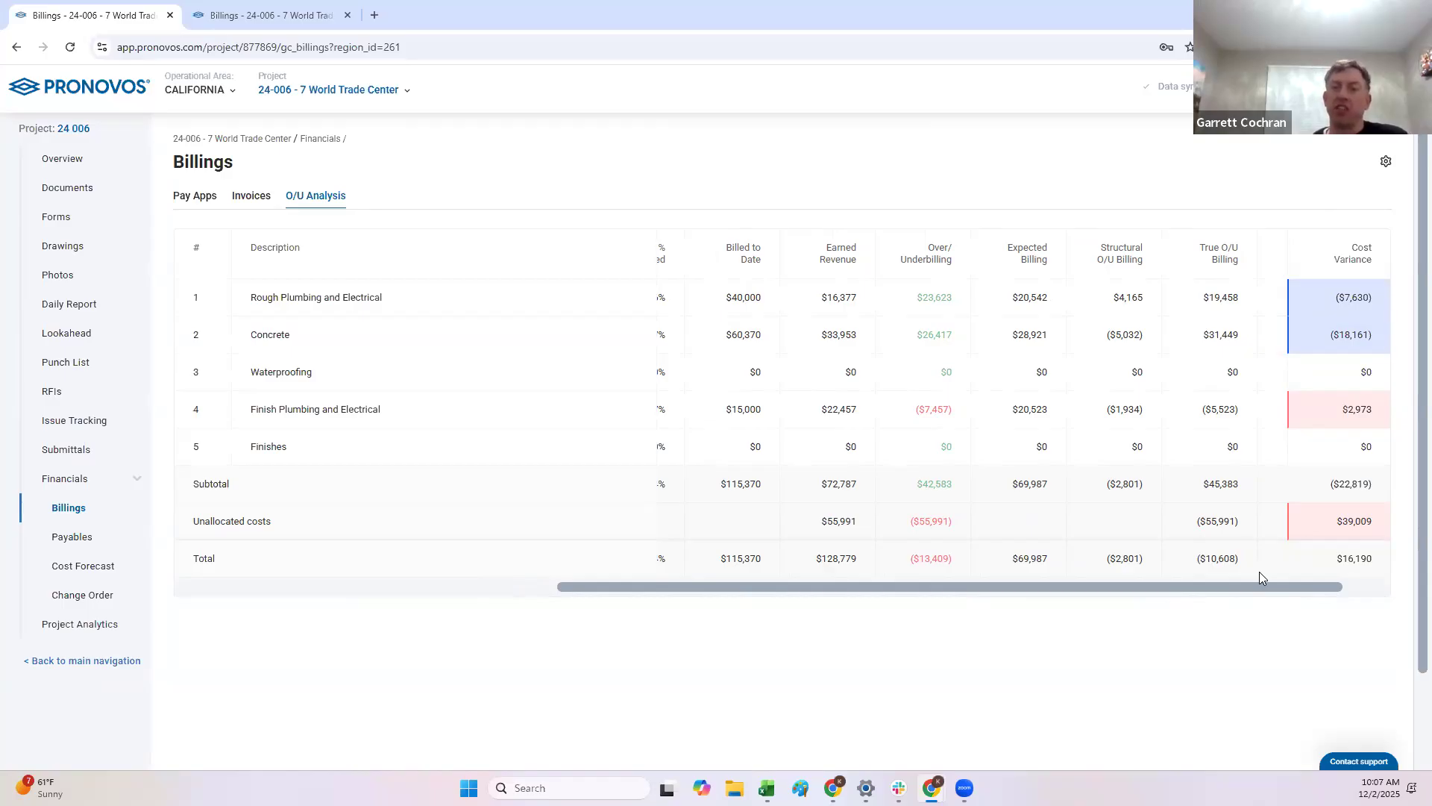
mouse_move(1134, 267)
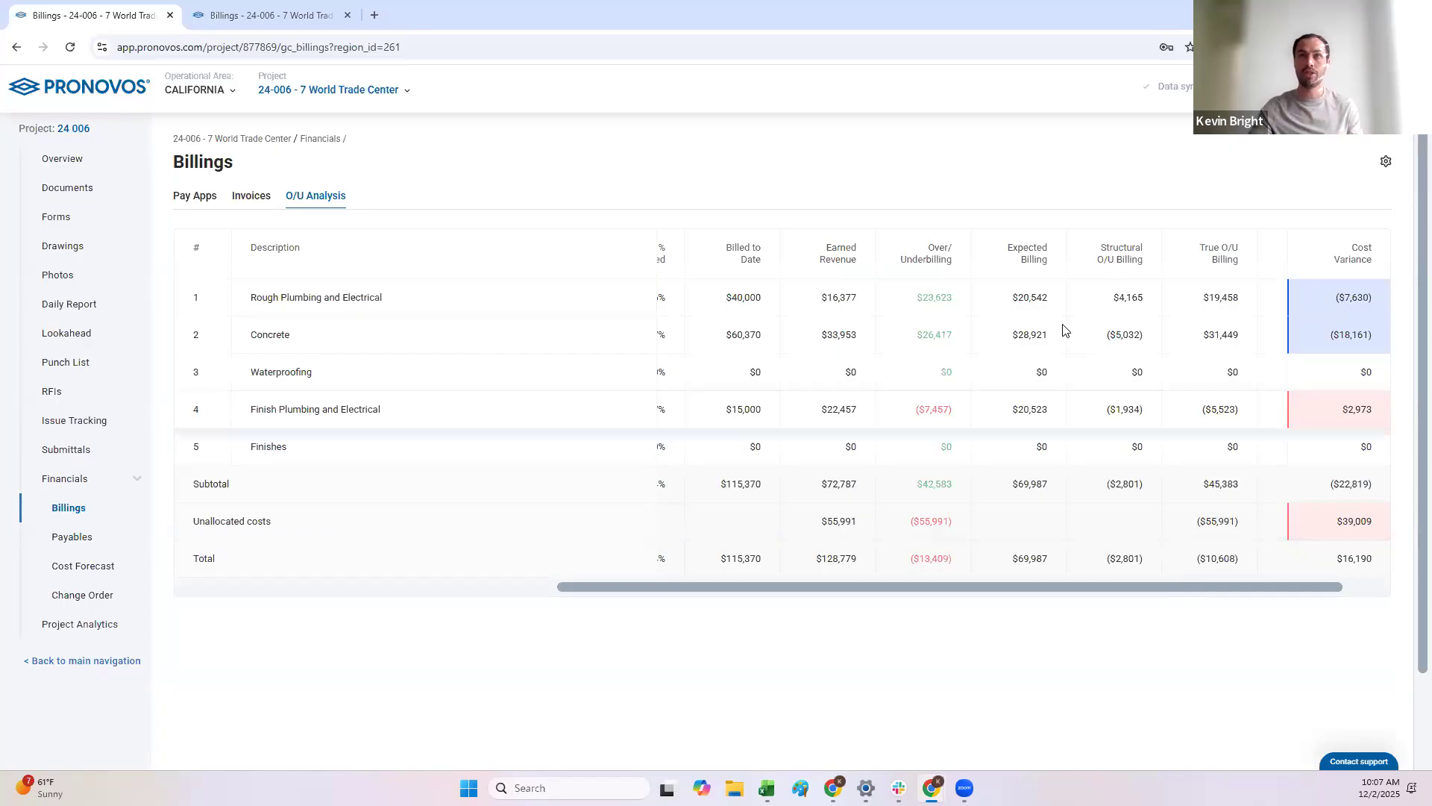
mouse_move(1039, 293)
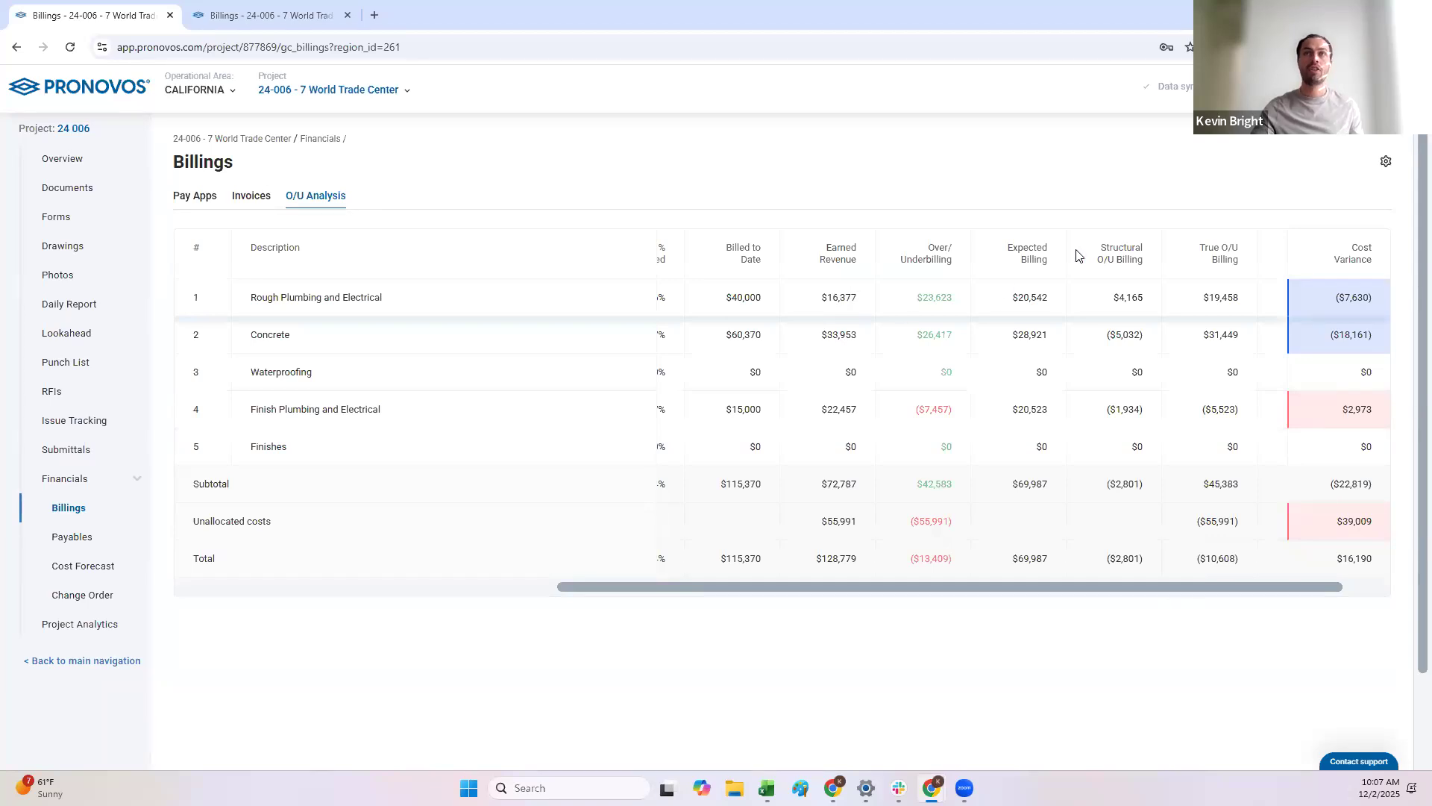
Compare Contract Value and Calculated Contract Value with Structural O/U Billing, and examine the True O/U Billing column.
drag(1074, 586, 725, 582)
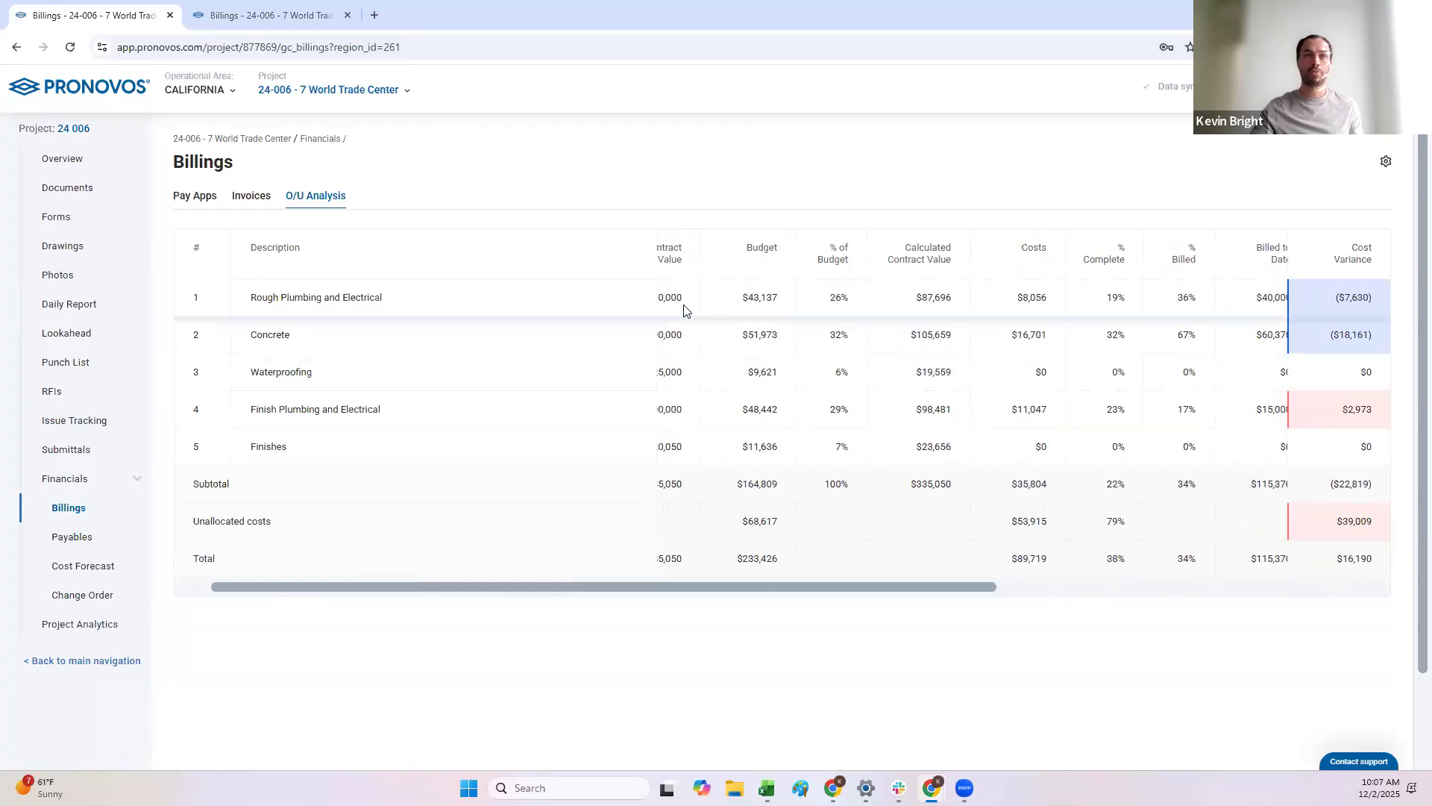
drag(885, 587, 1284, 586)
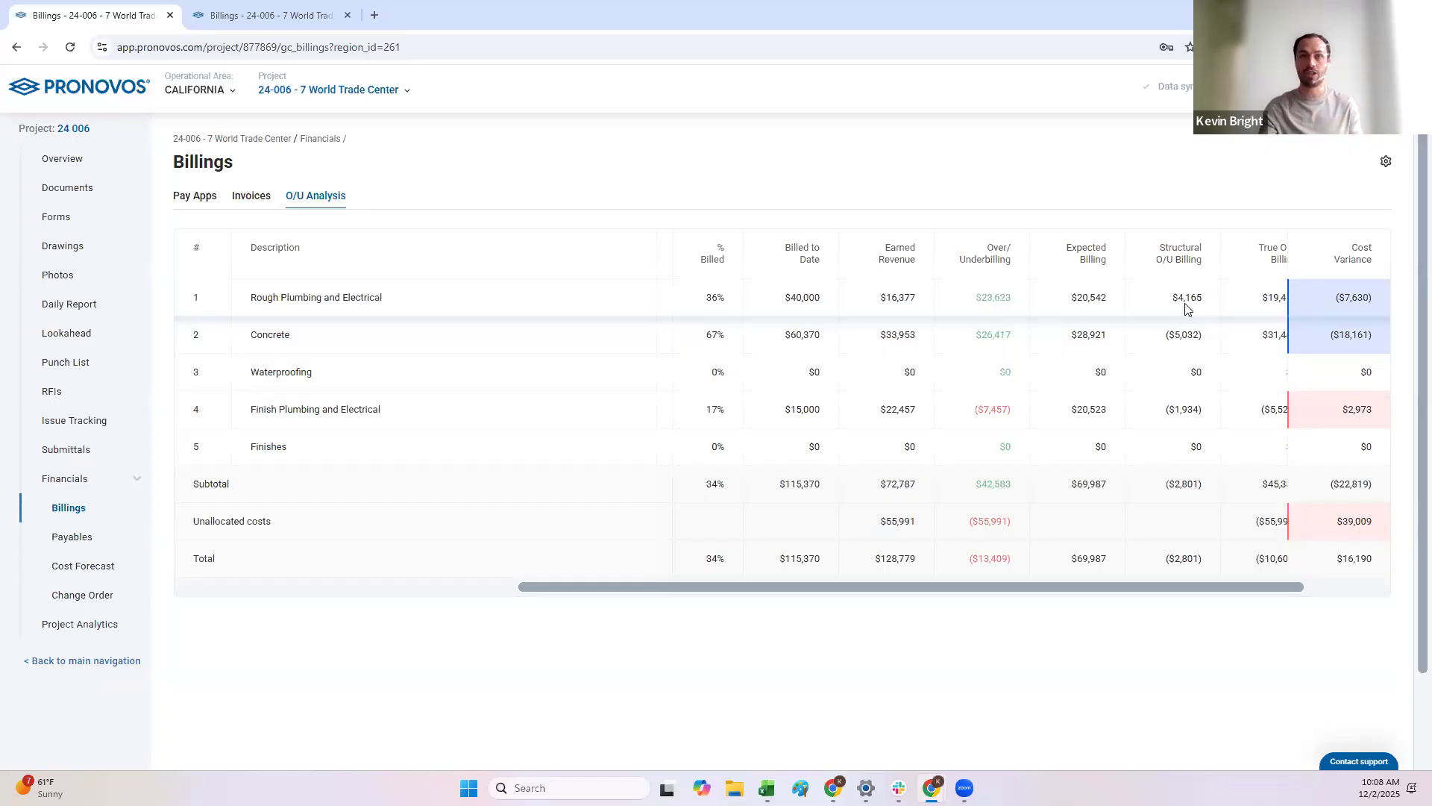
drag(1183, 578, 883, 586)
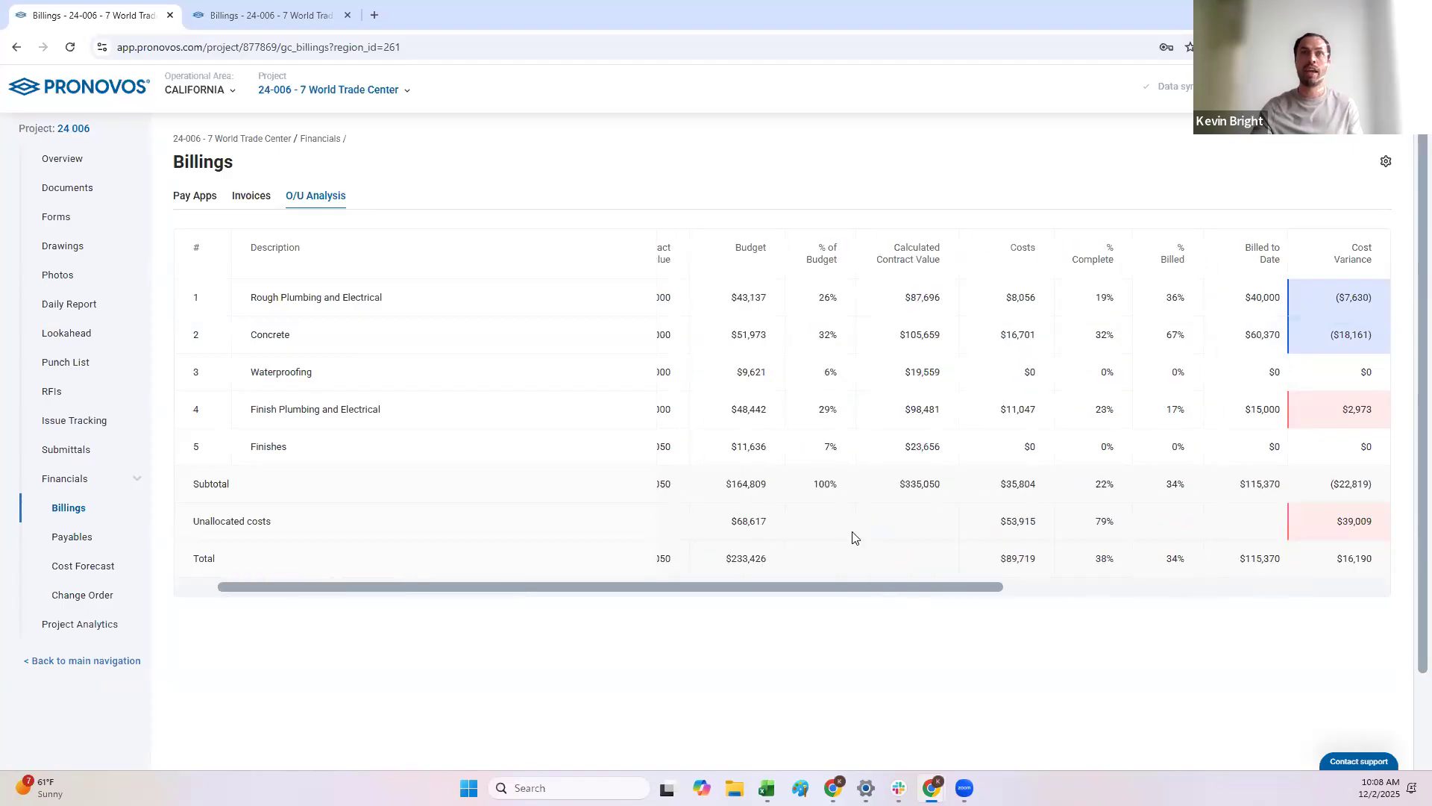
mouse_move(946, 265)
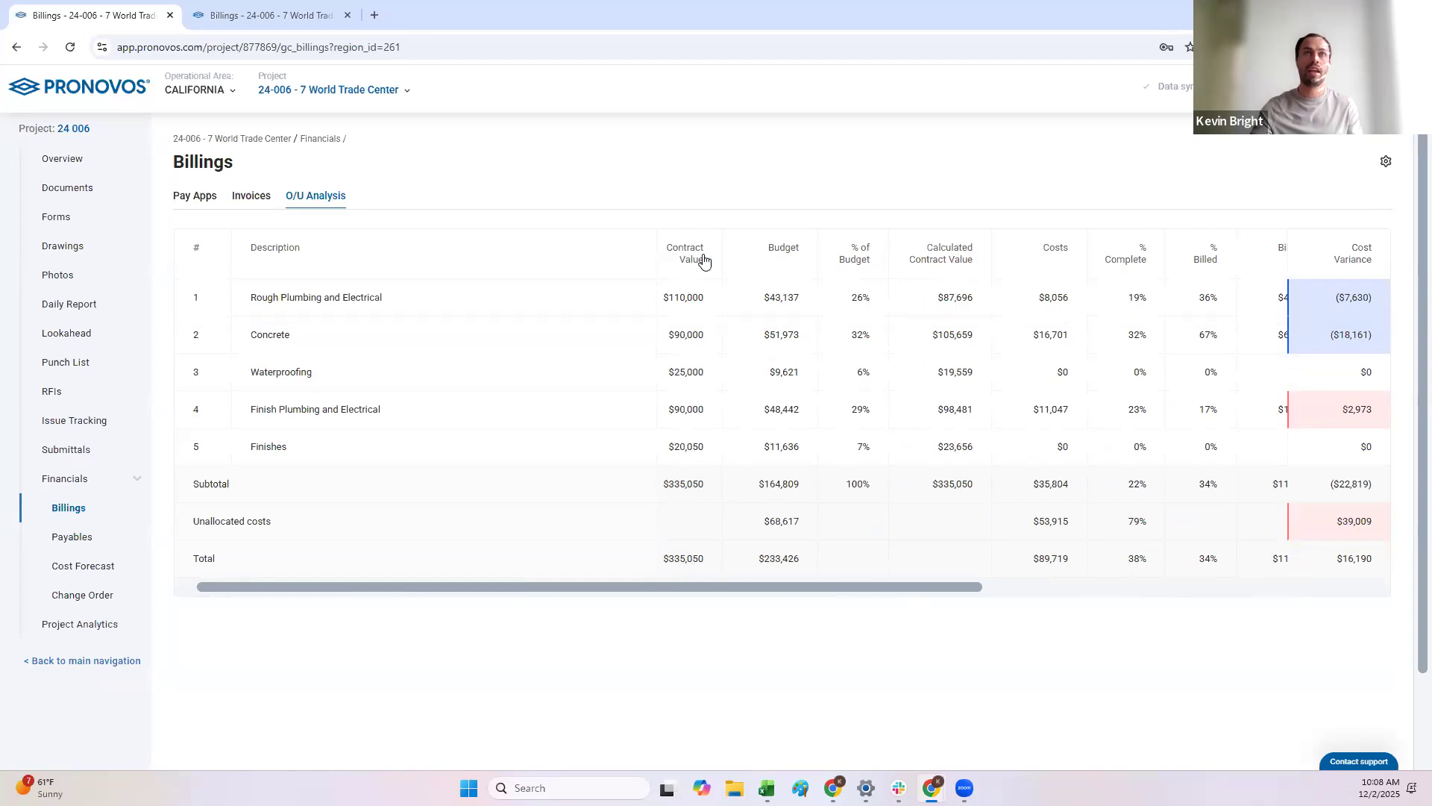
drag(922, 586, 1244, 571)
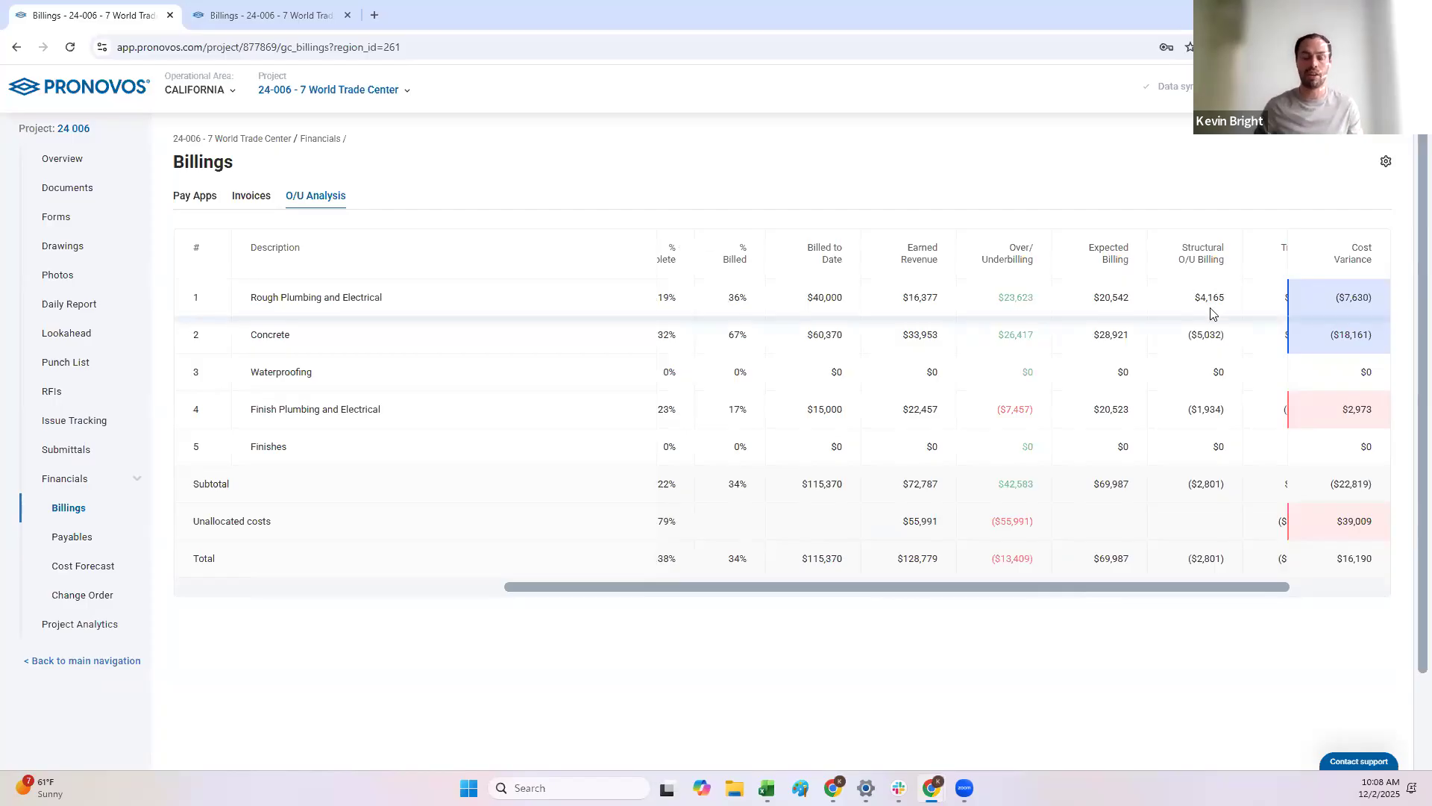
drag(1216, 586, 1278, 586)
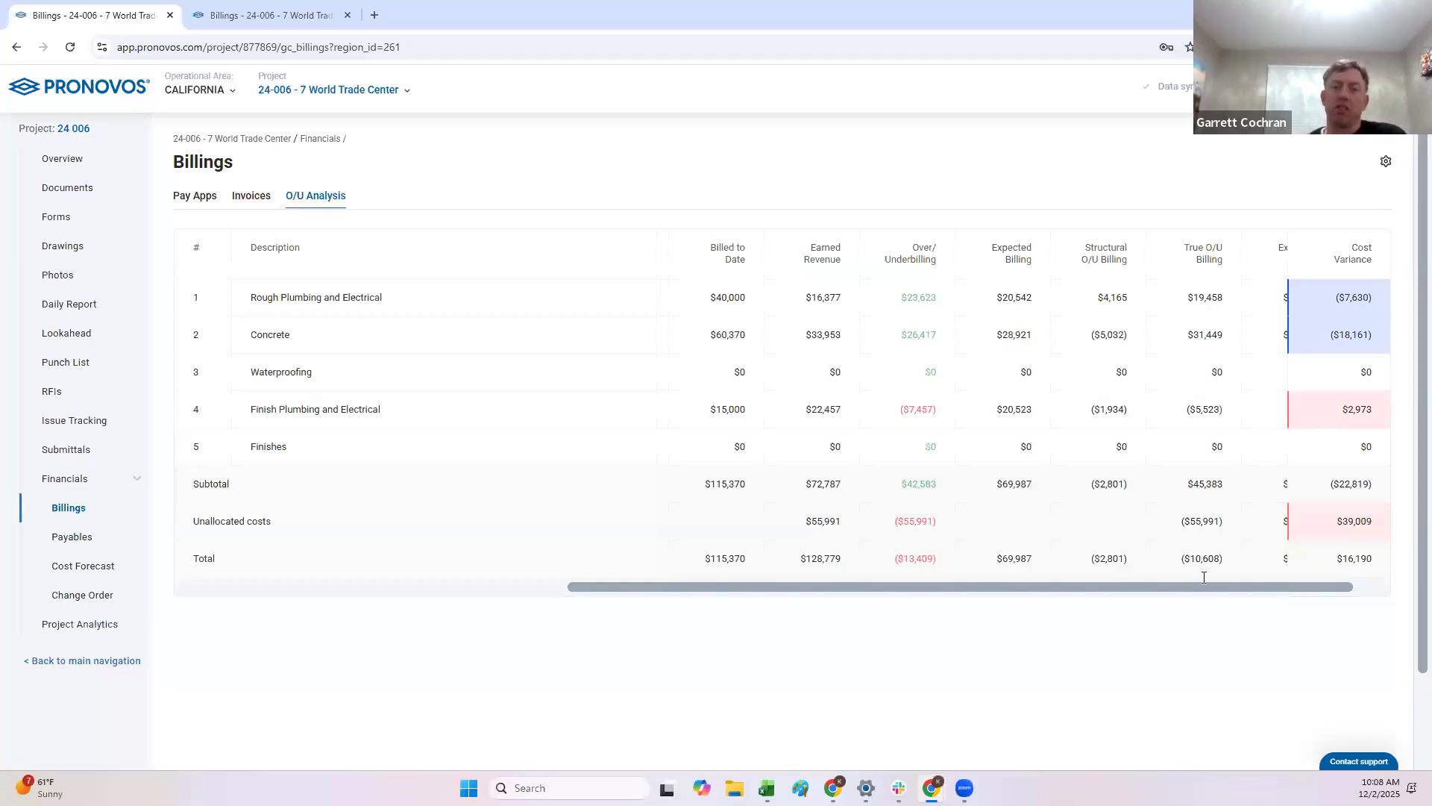
mouse_move(1210, 264)
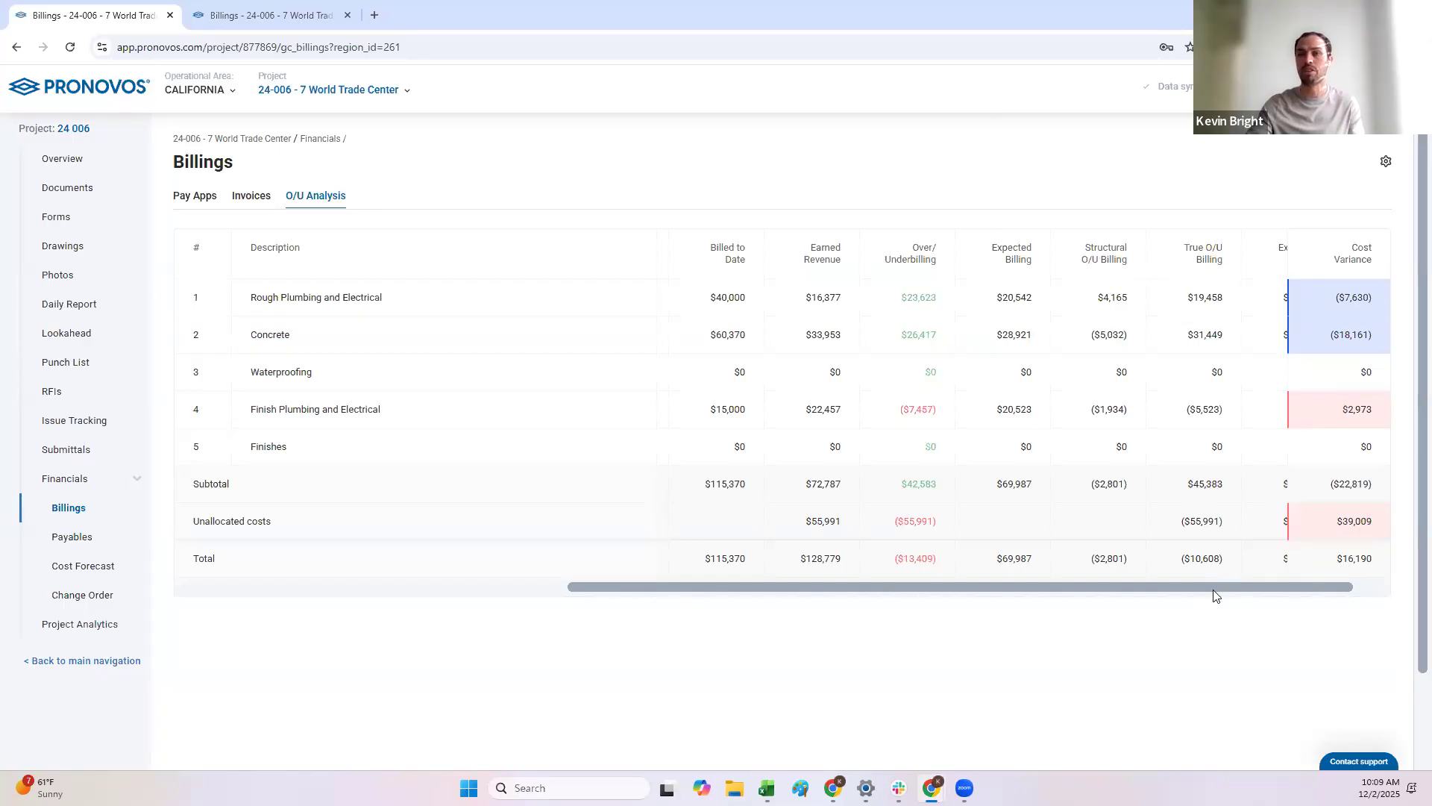
Examine the Expected Costs column and compare it with the Budget and % Billed columns for each line item.
drag(1258, 583, 1296, 572)
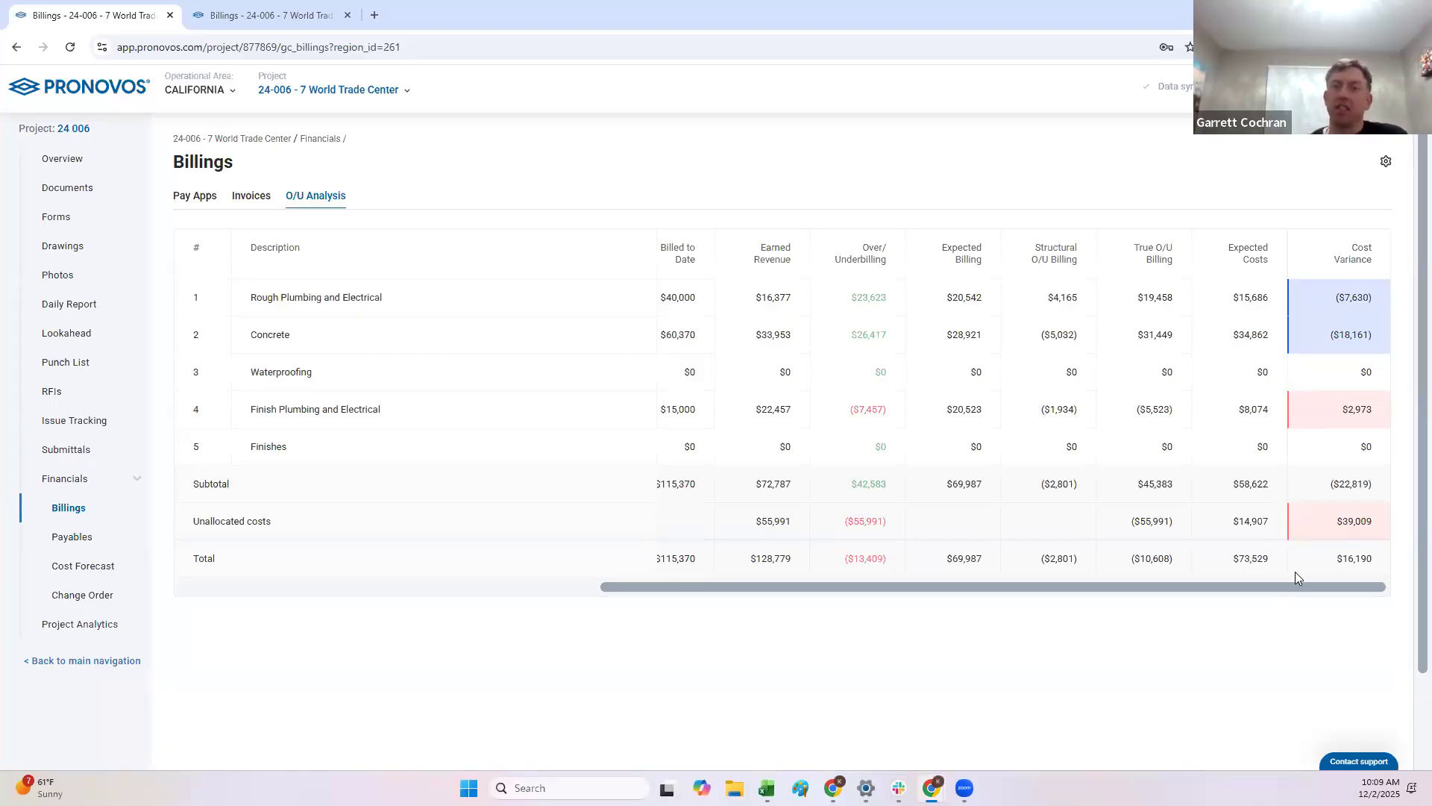
mouse_move(1253, 260)
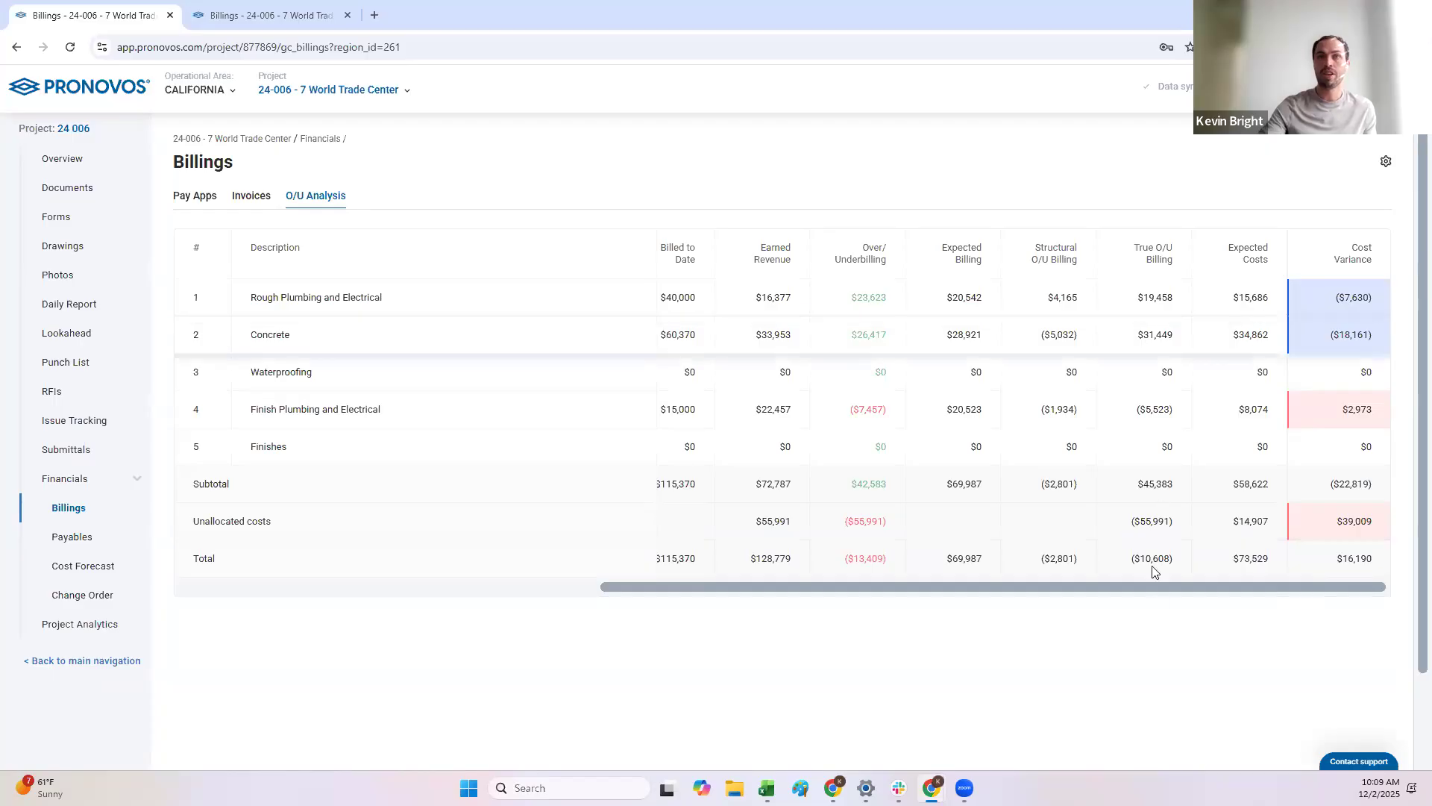
drag(1160, 587, 925, 588)
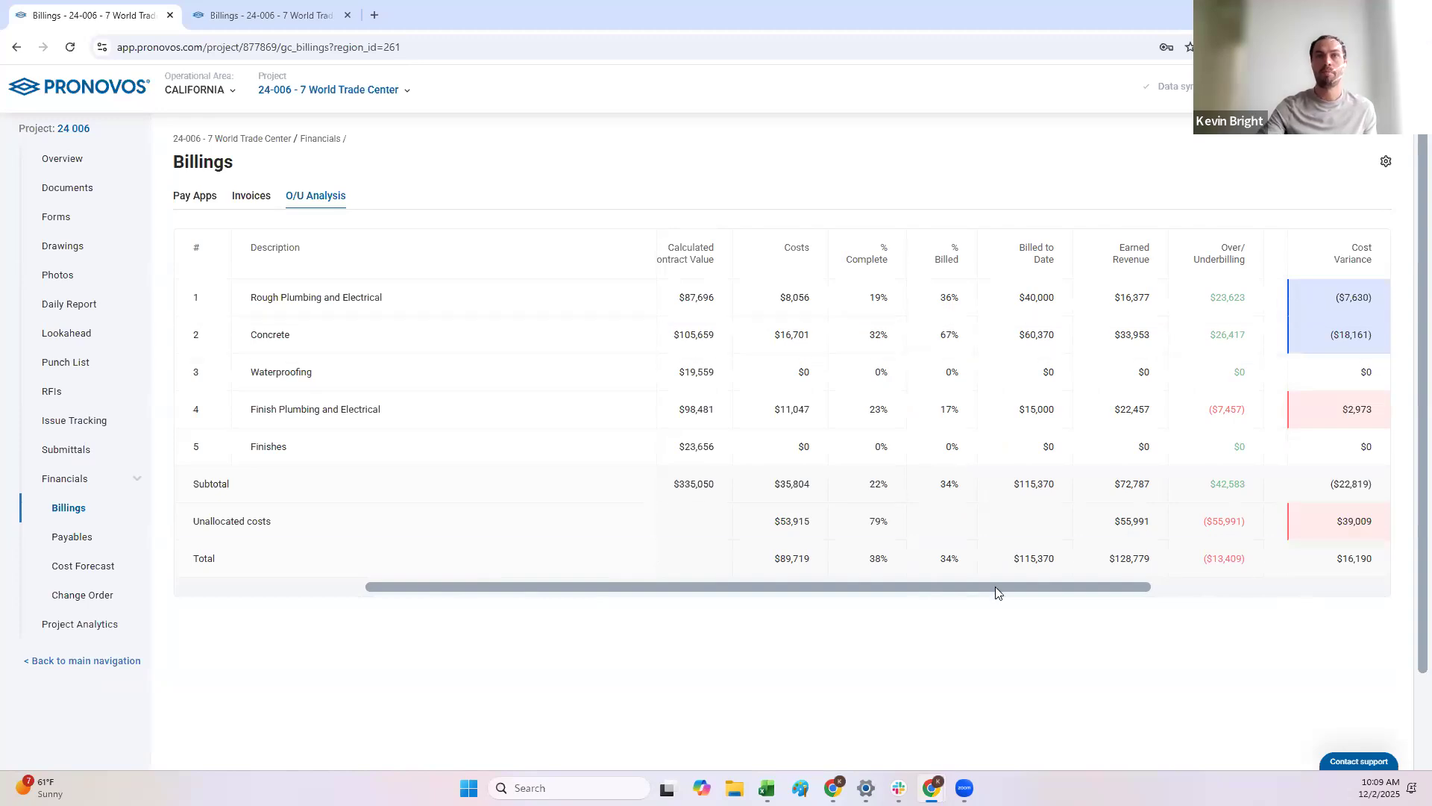
drag(998, 587, 861, 586)
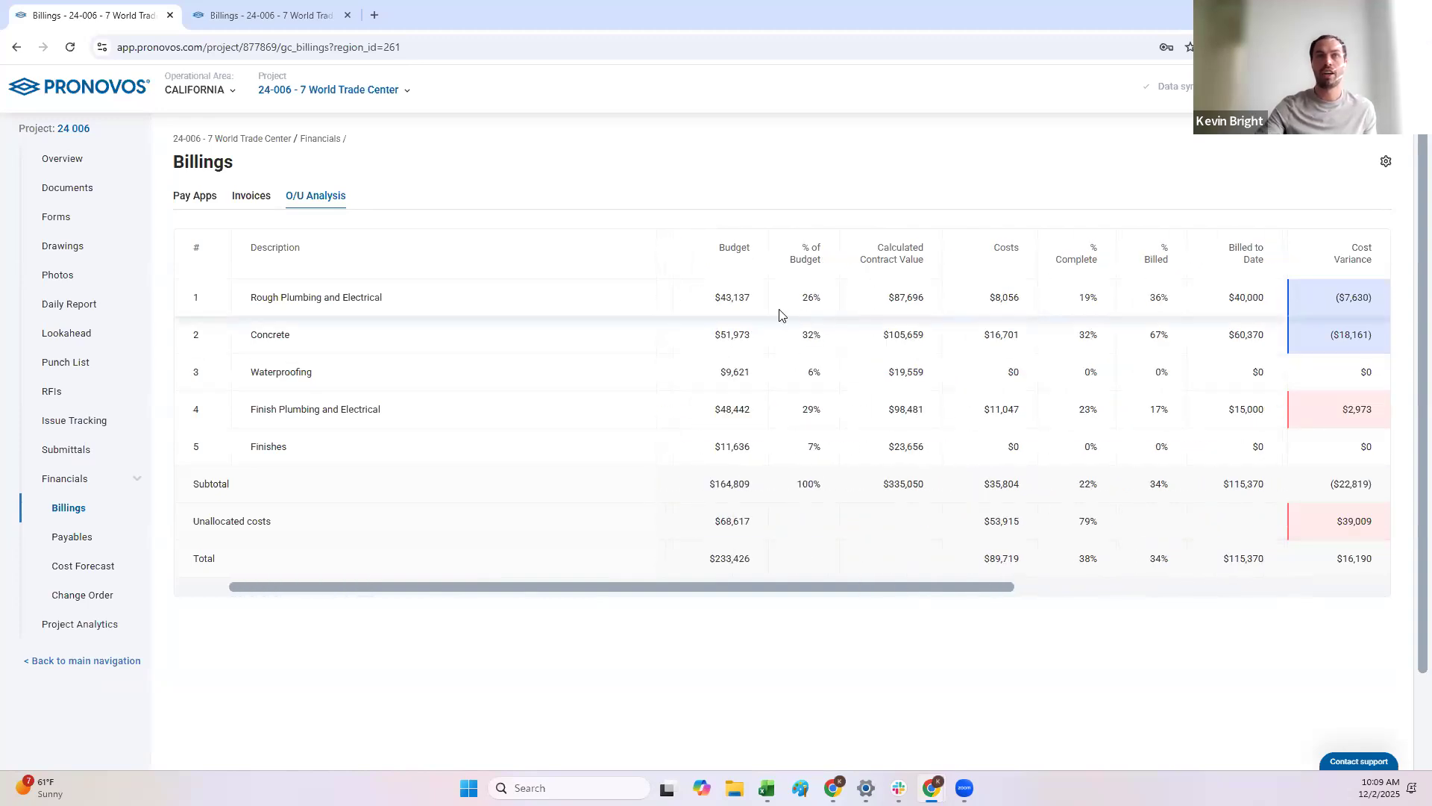
drag(1042, 586, 1379, 587)
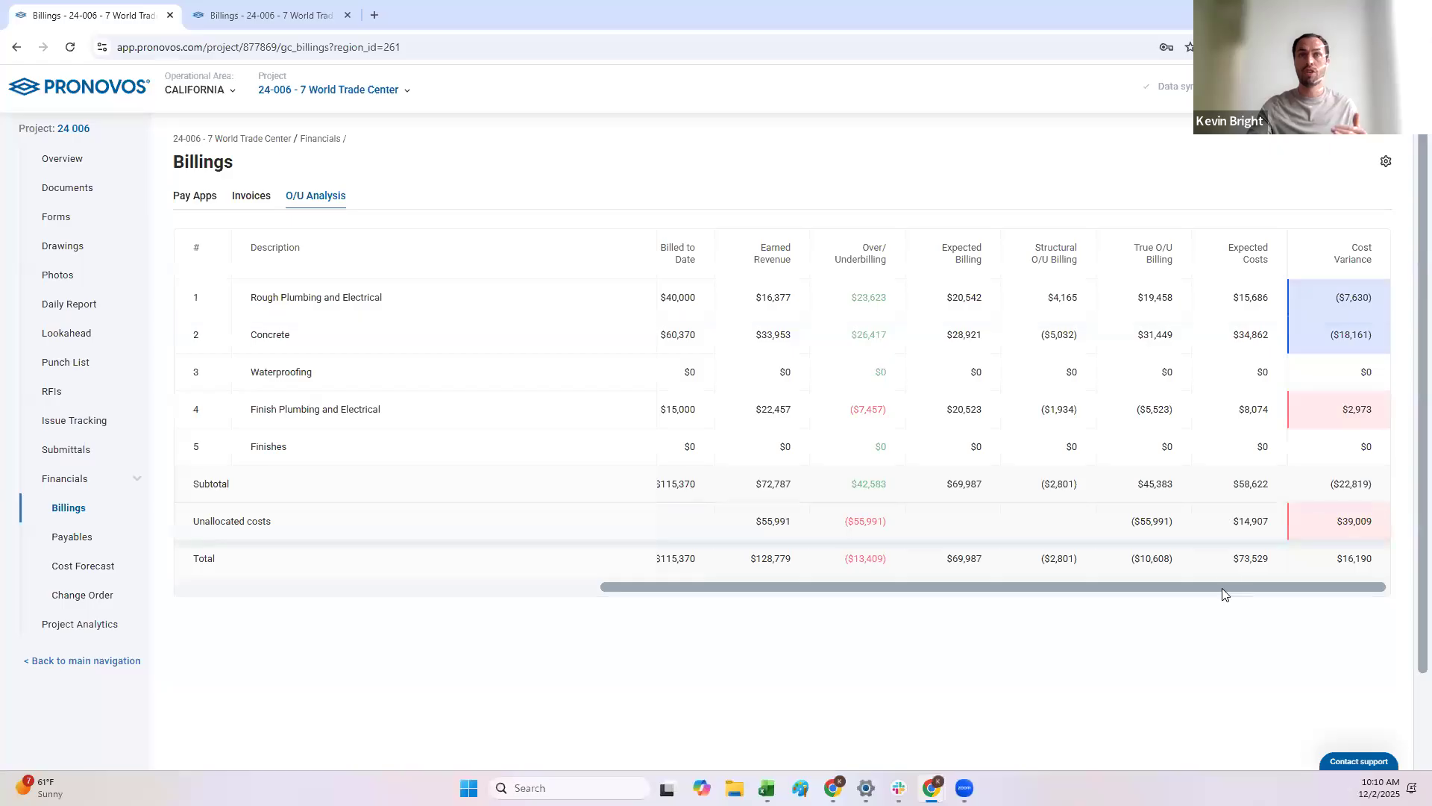
Compare Costs with Expected Costs and show the cost variance explanation for the Rough Plumbing and Electrical line.
scroll(1147, 587, left, 5)
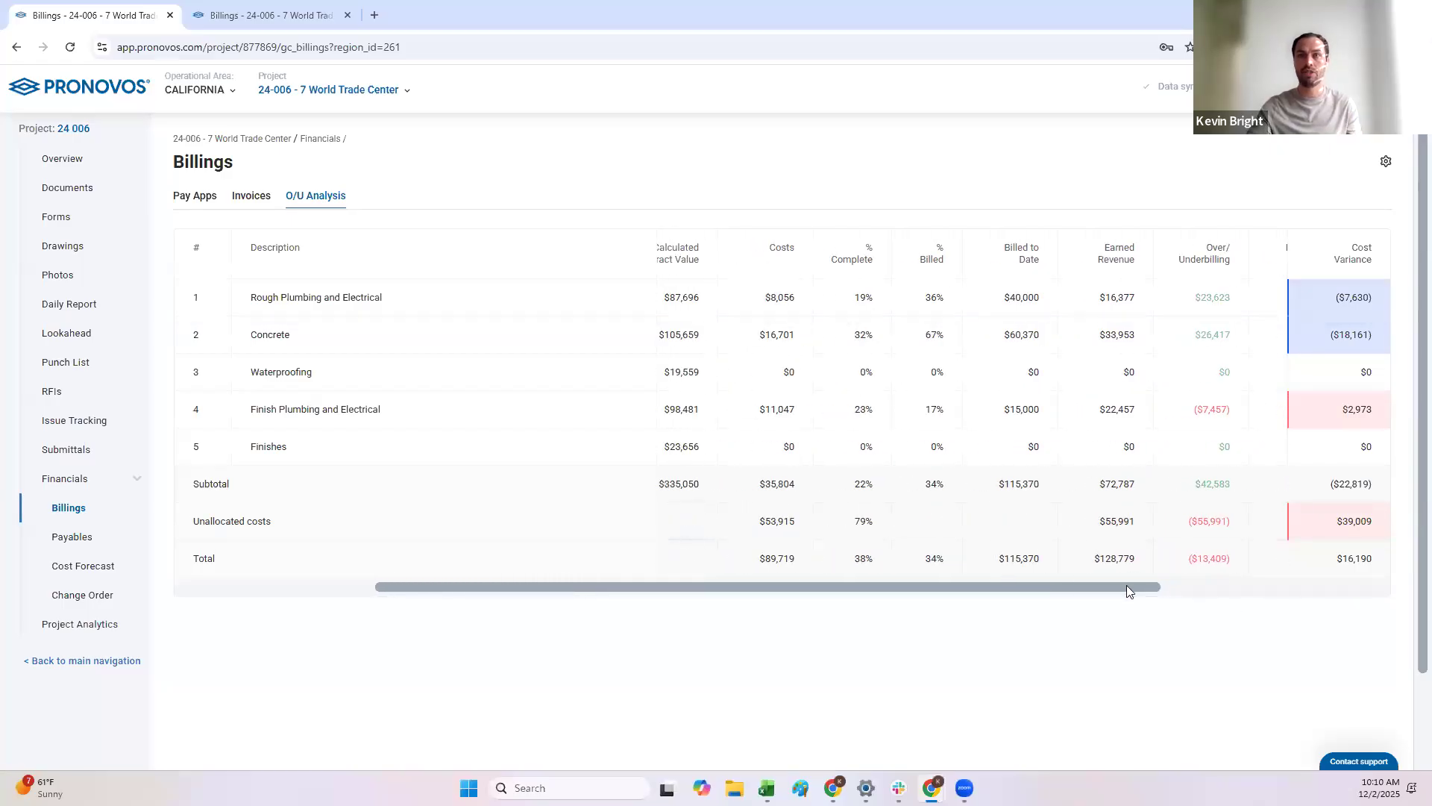
scroll(1126, 585, right, 5)
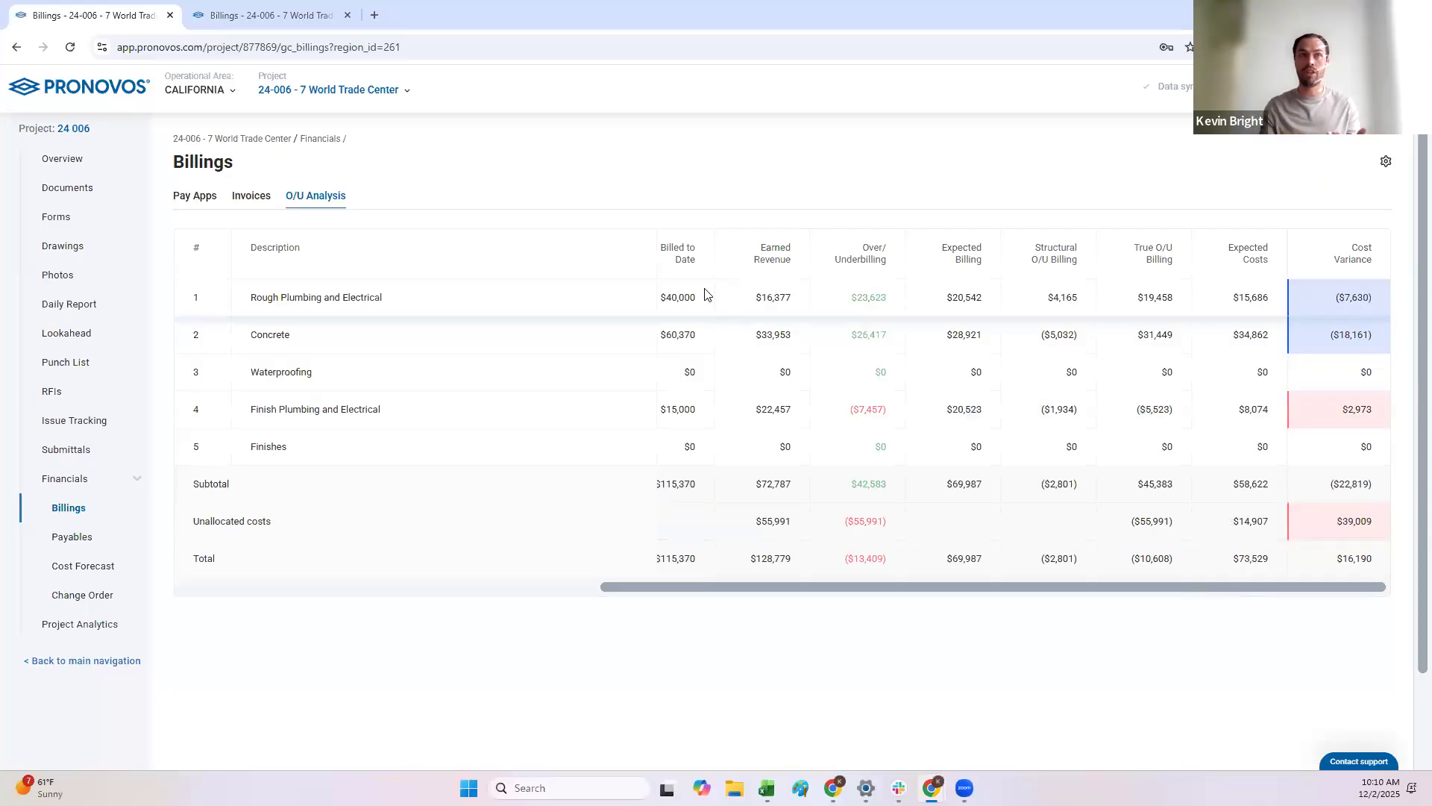
click(1350, 298)
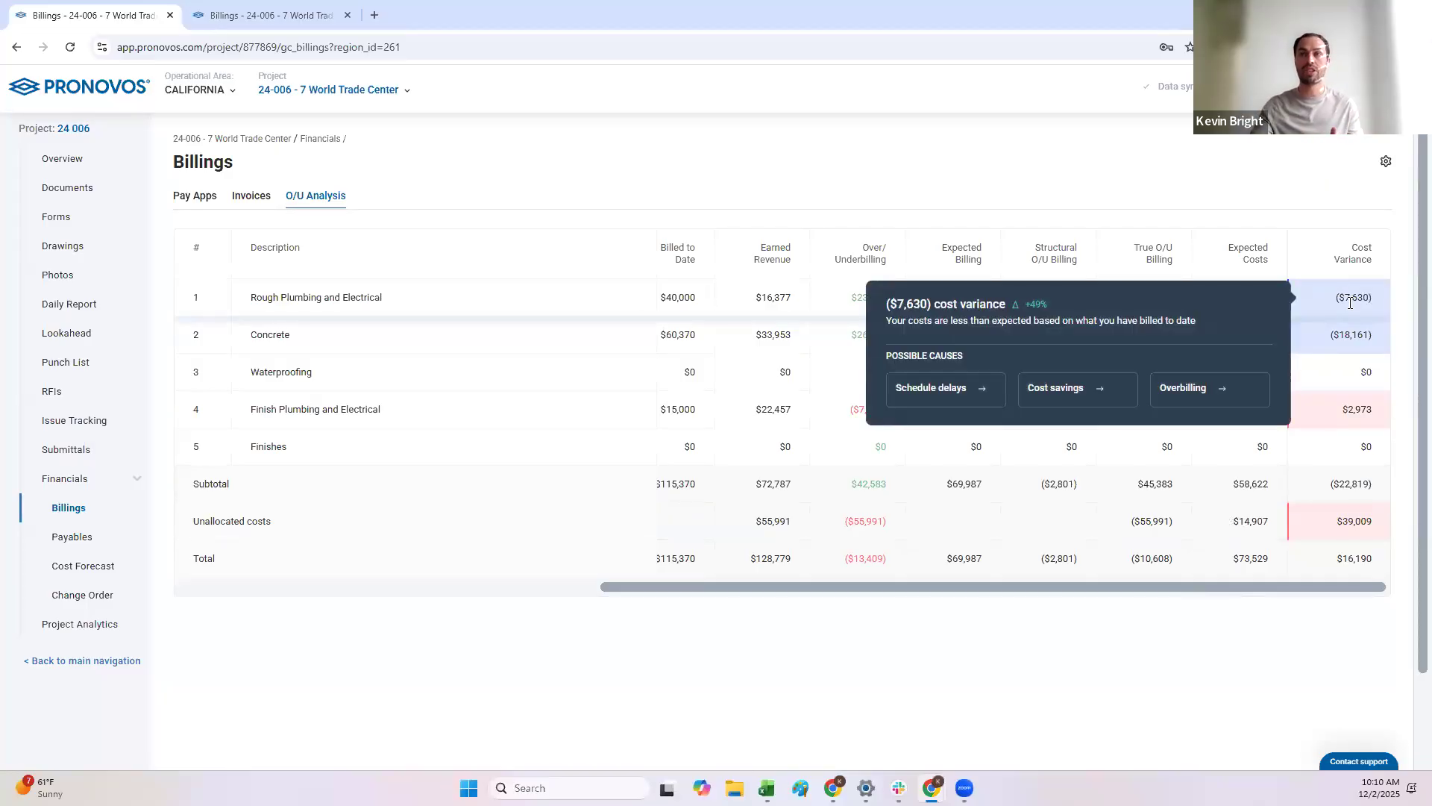
Show and compare the cost variance explanations for Rough Plumbing and Electrical, Concrete, and Finish Plumbing and Electrical.
click(1348, 305)
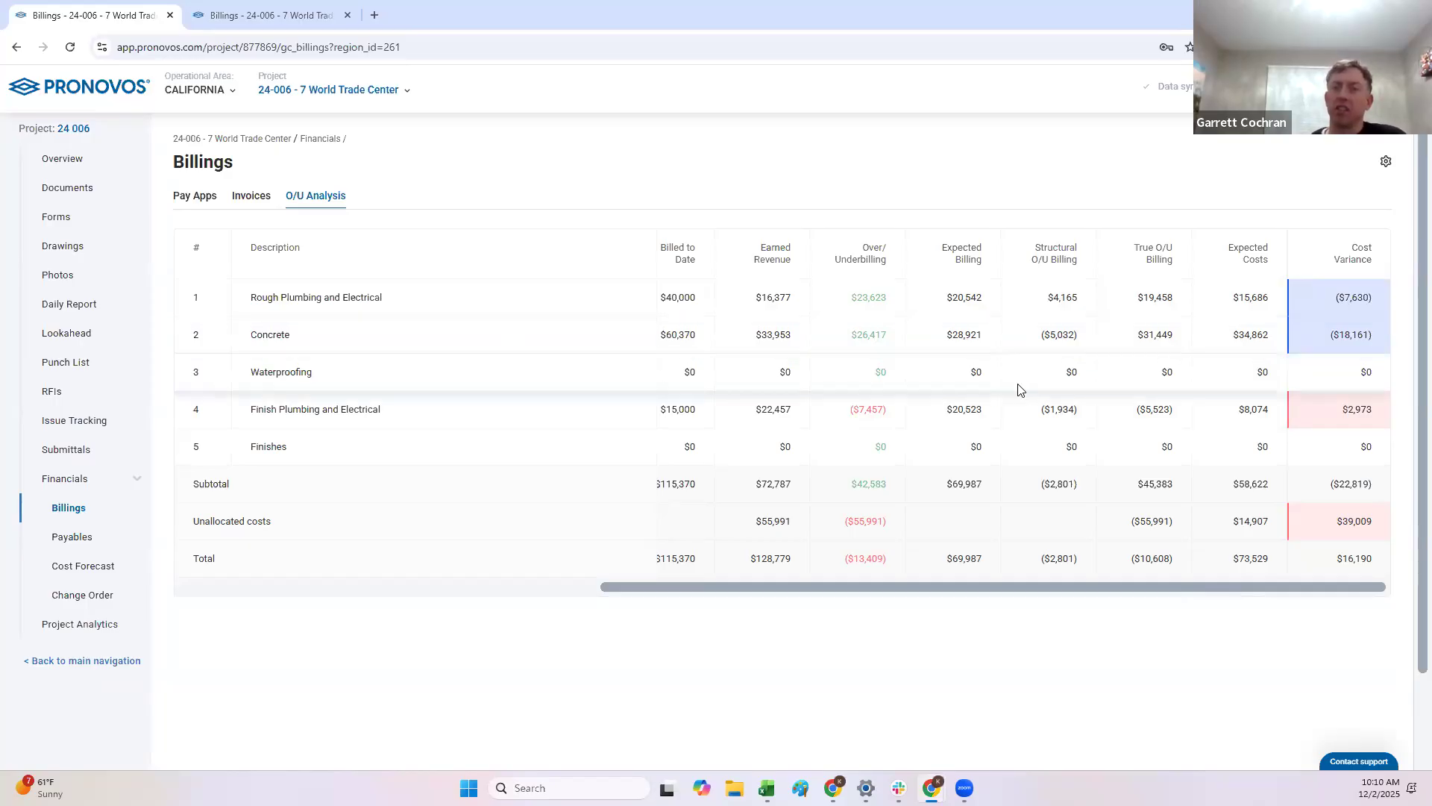
click(1347, 335)
click(1343, 298)
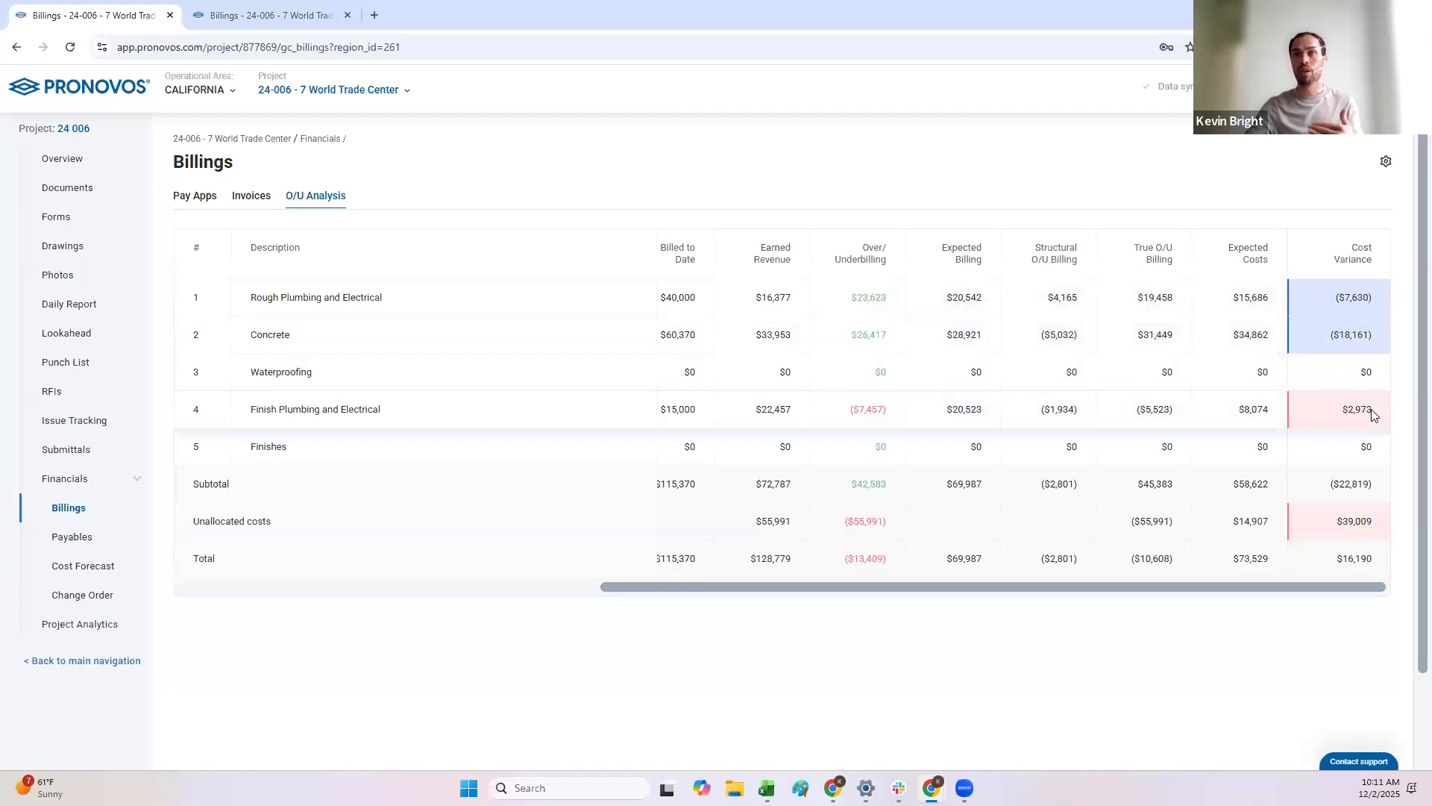
mouse_move(1354, 412)
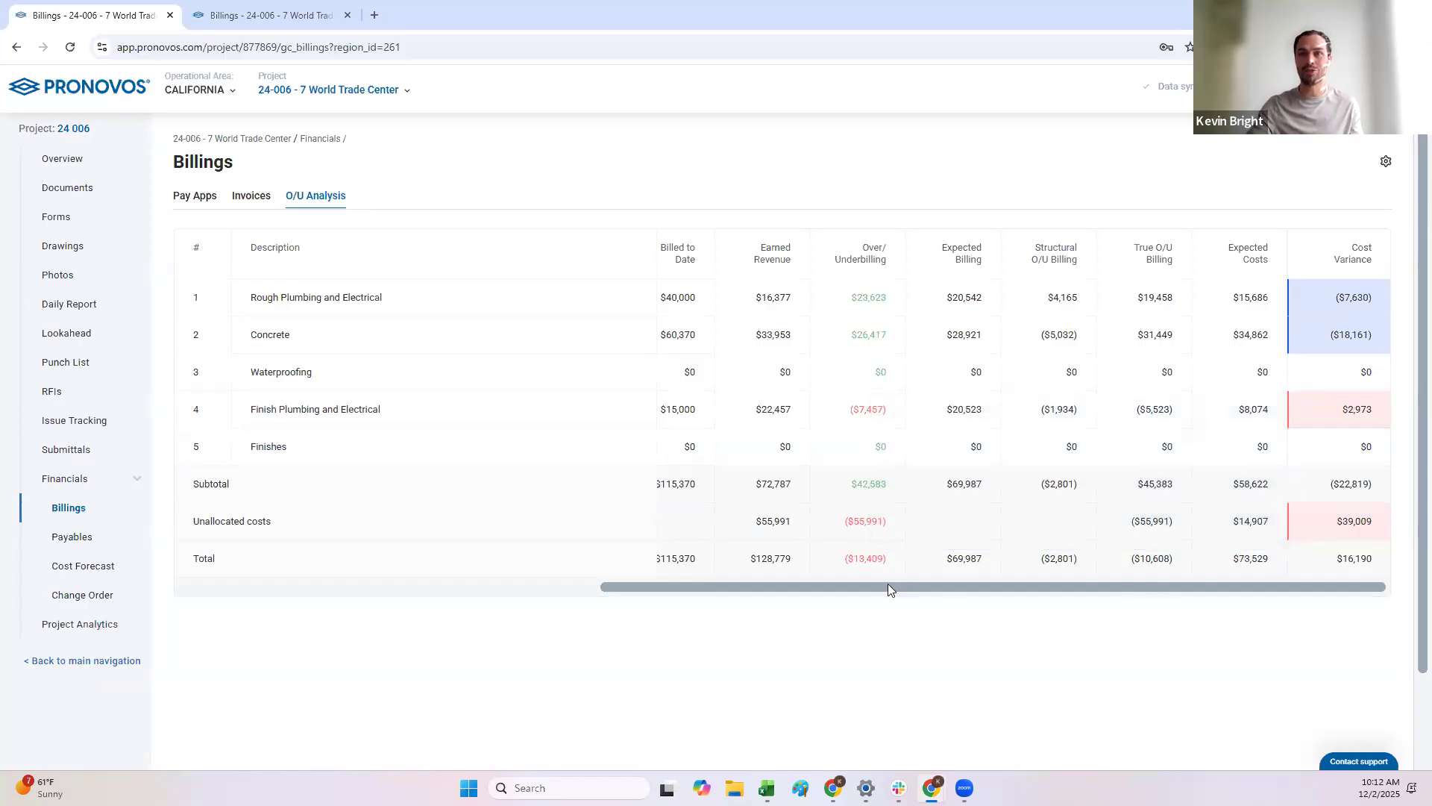
mouse_move(1352, 314)
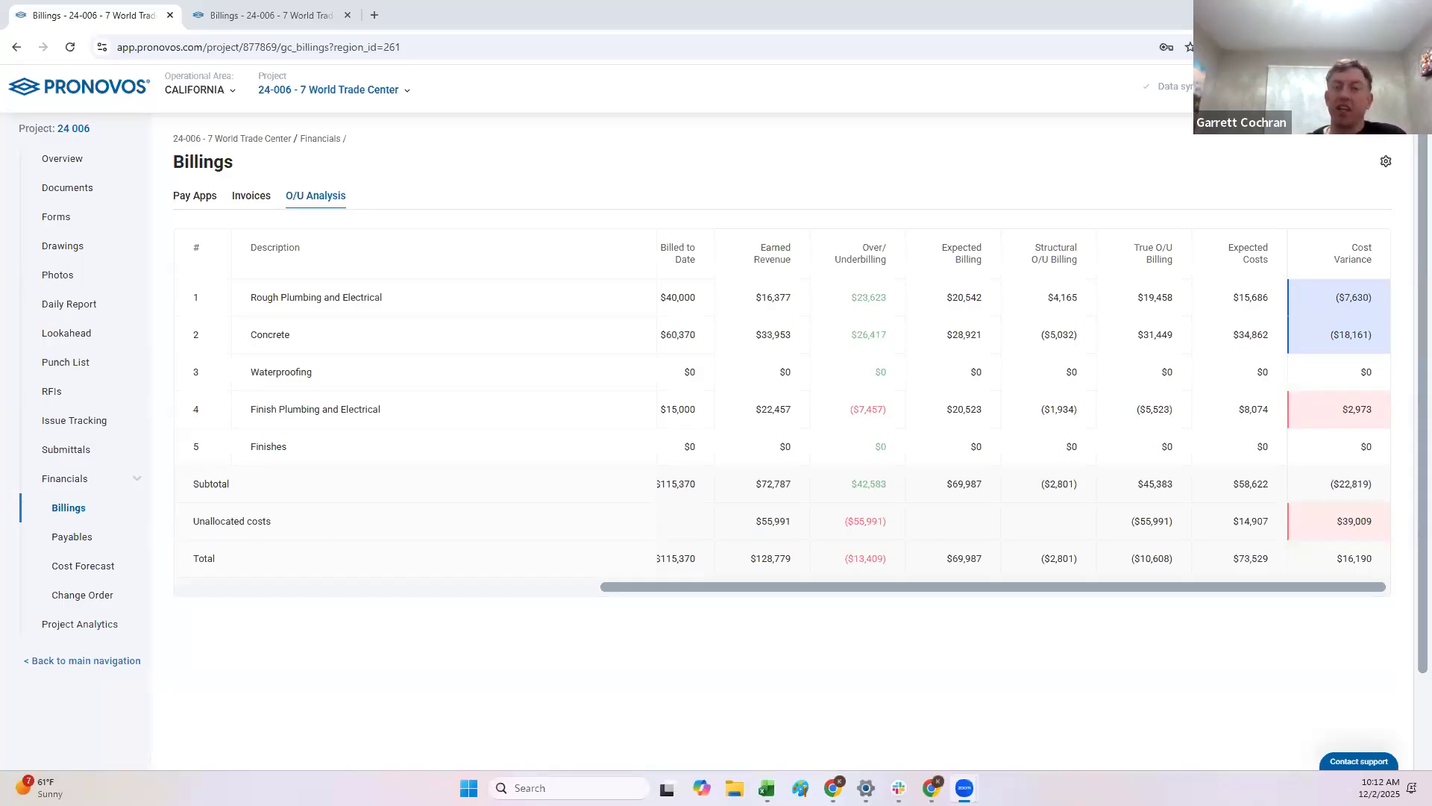
Examine the Unallocated costs row's budget and costs, and find the cost codes without a Schedule of Values item in the mapping.
drag(1095, 586, 630, 579)
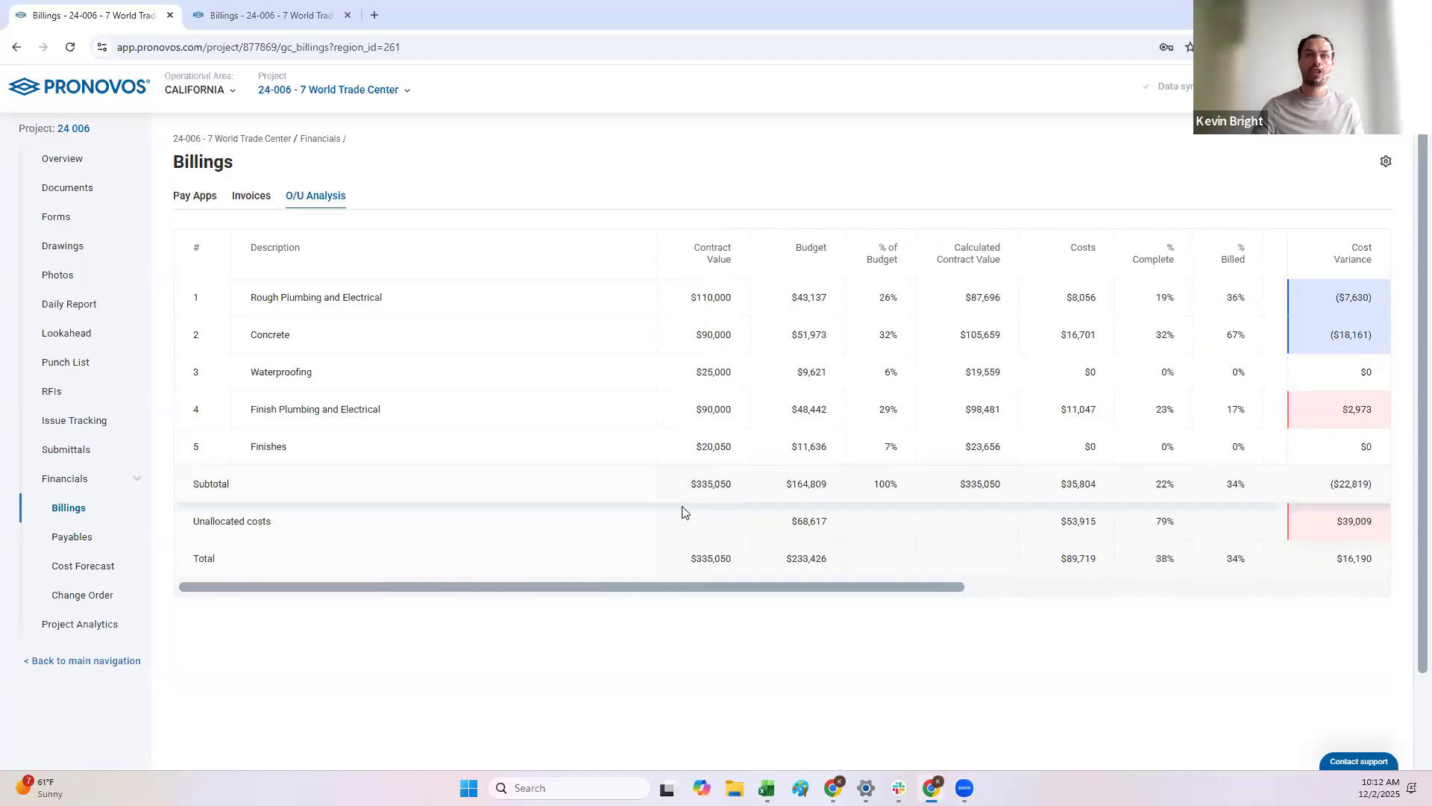
click(238, 15)
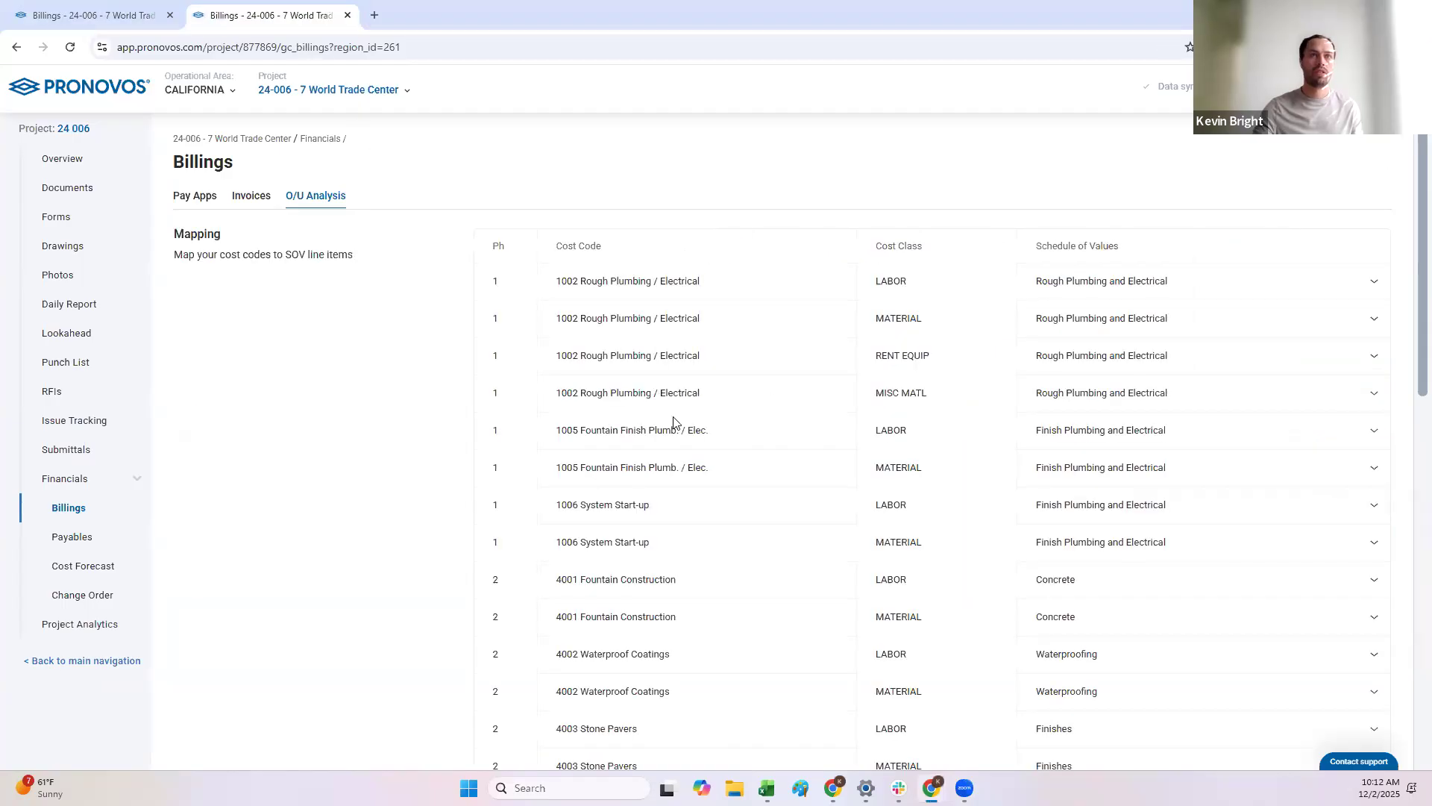
scroll(910, 534, down, 10)
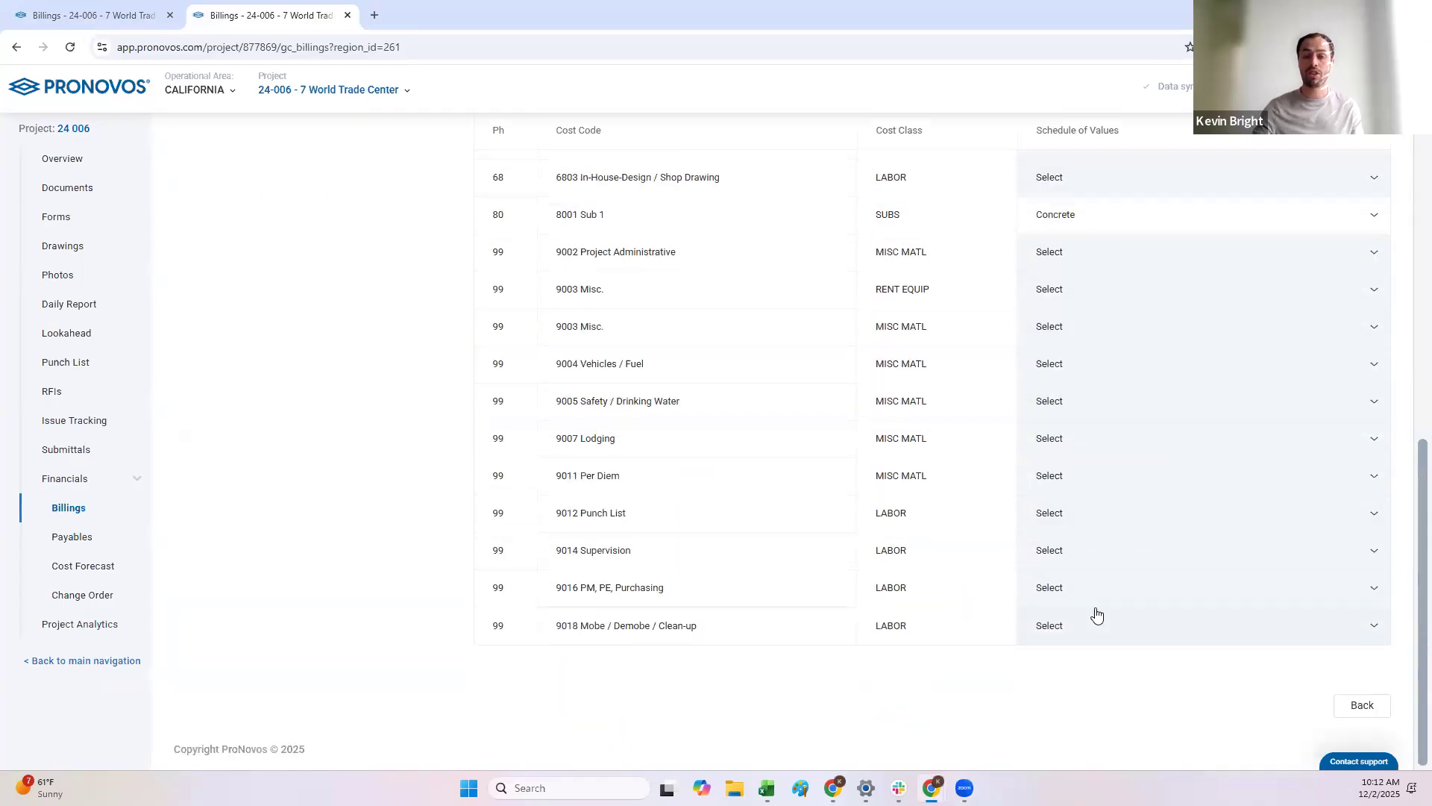
Return to the analysis table and trace Unallocated costs from Costs through Earned Revenue and Over/Underbilling to its cost variance explanation.
click(88, 15)
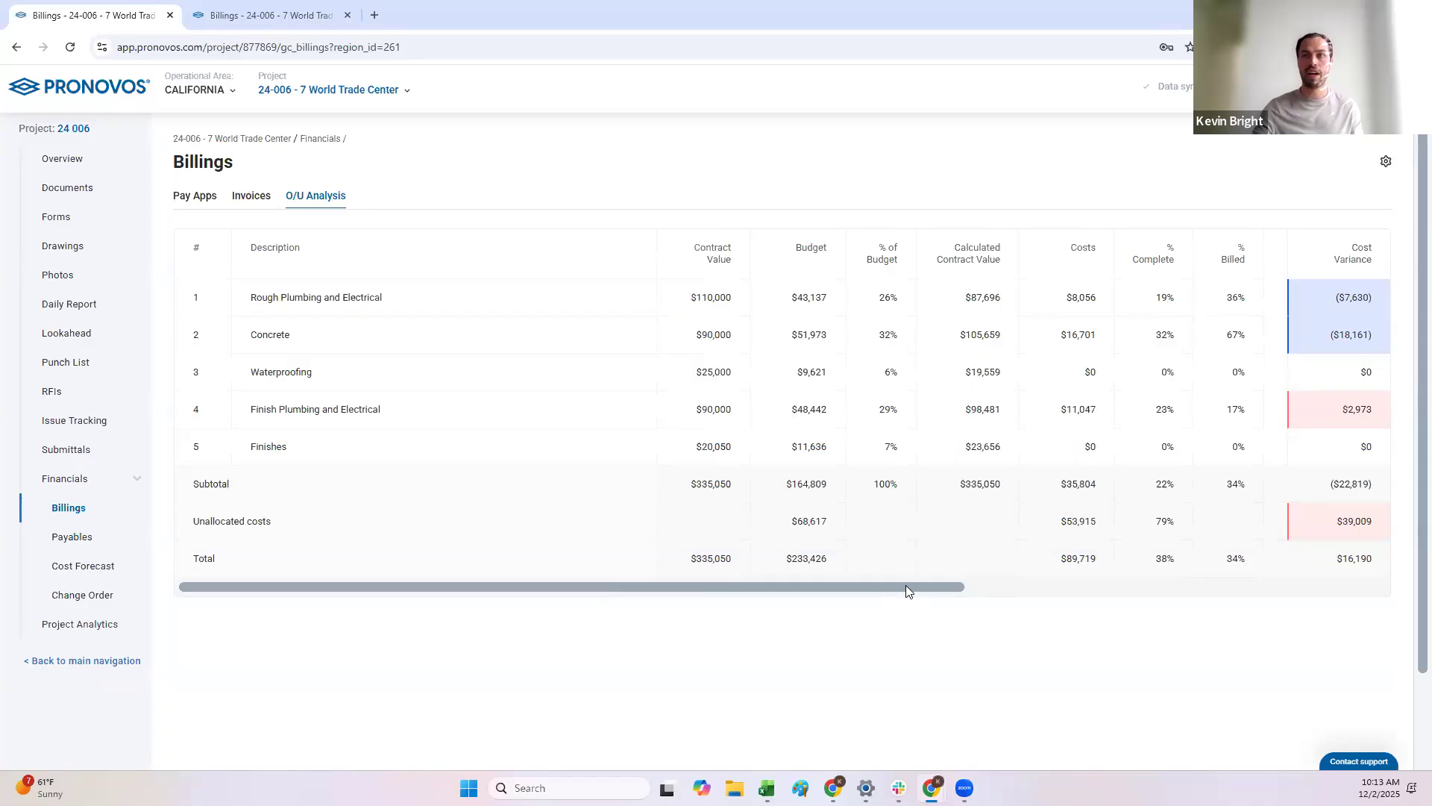
scroll(988, 592, right, 3)
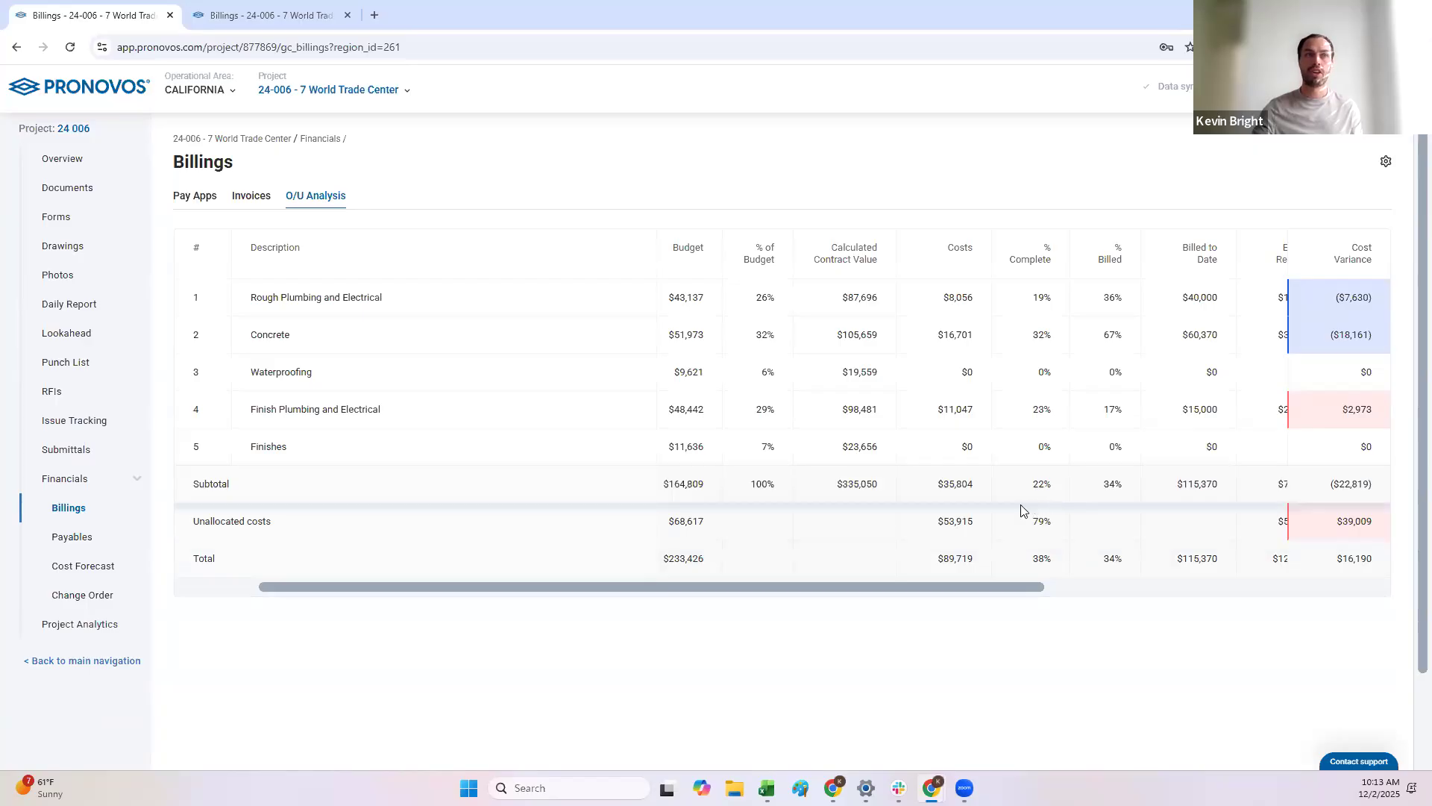
drag(1050, 588, 1142, 587)
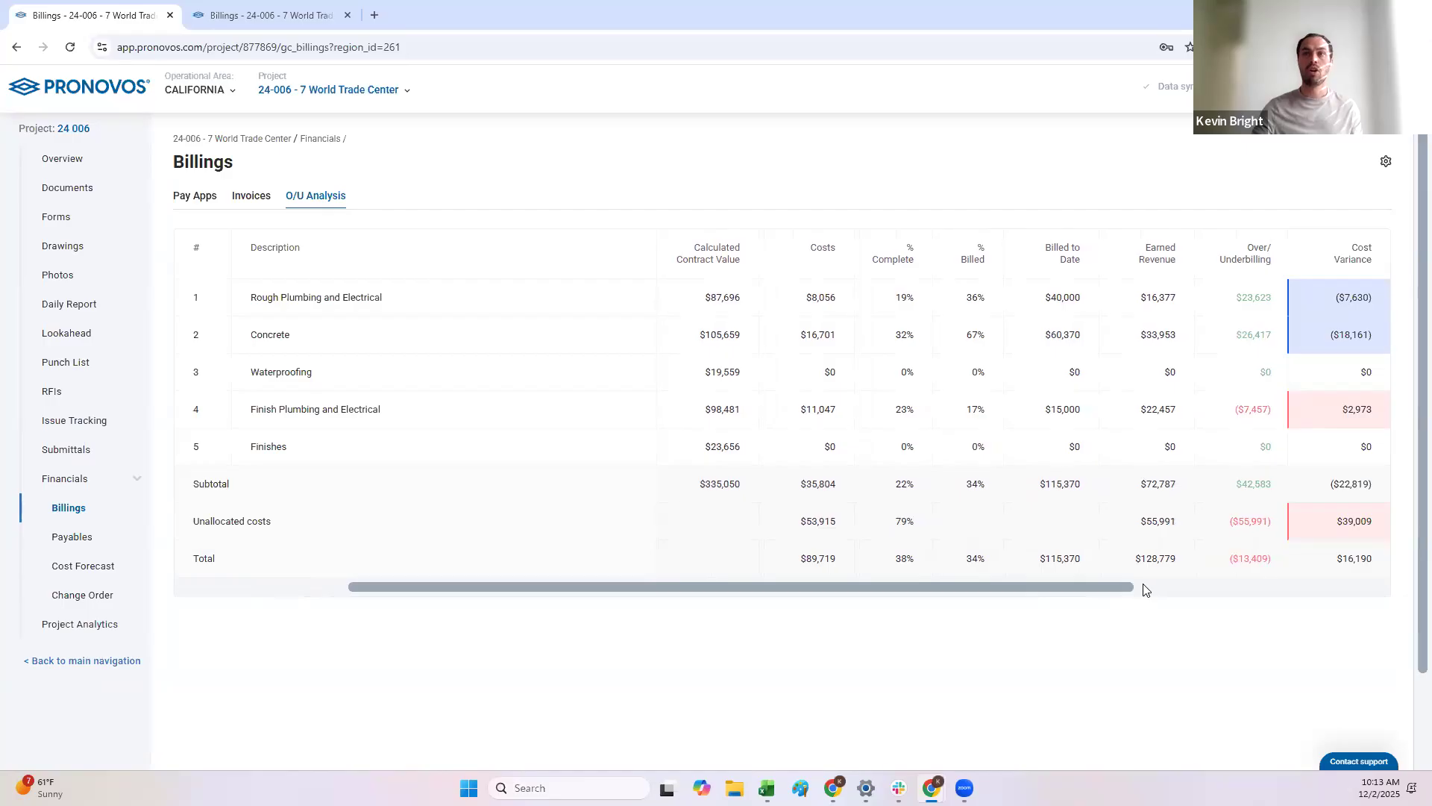
scroll(895, 528, right, 1)
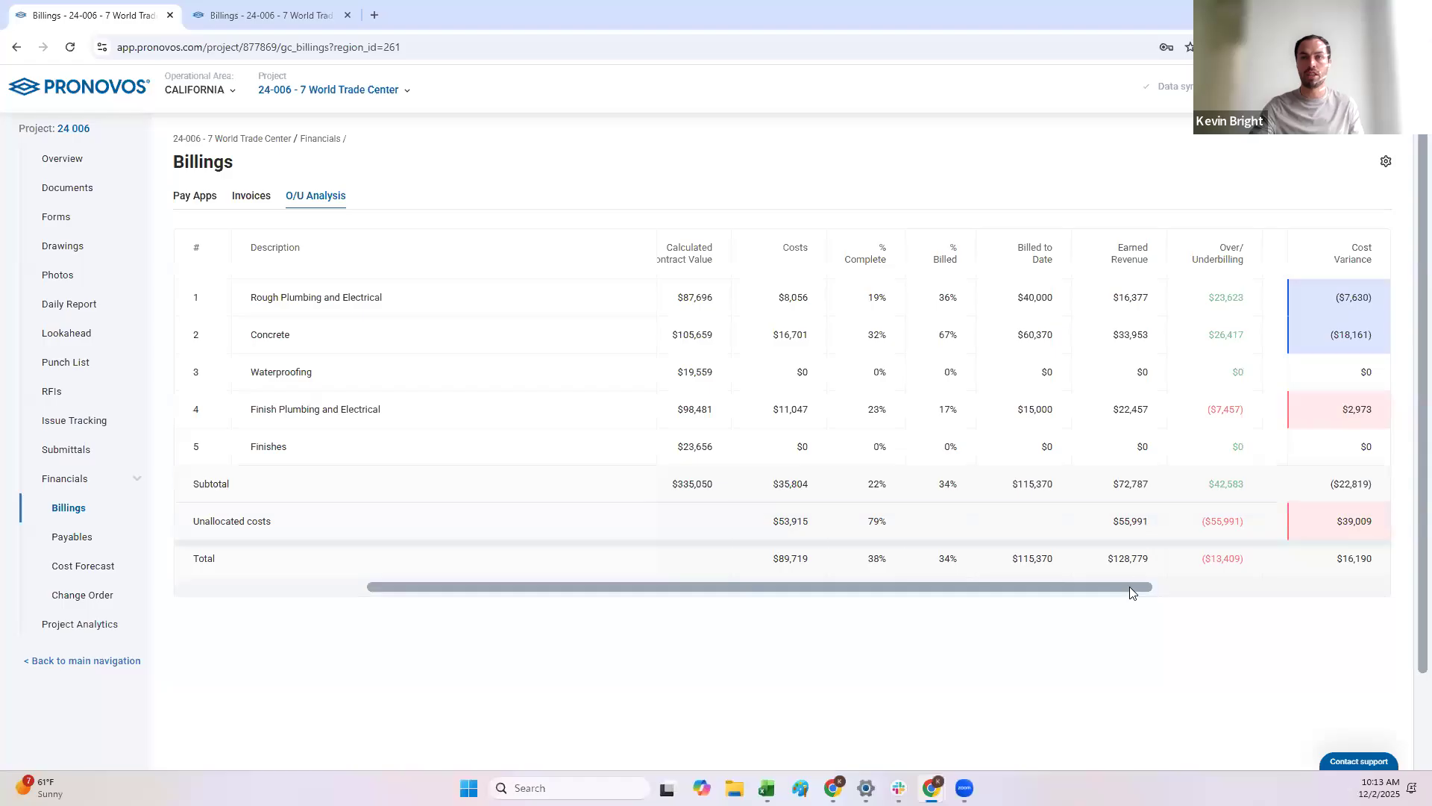
scroll(1157, 588, right, 3)
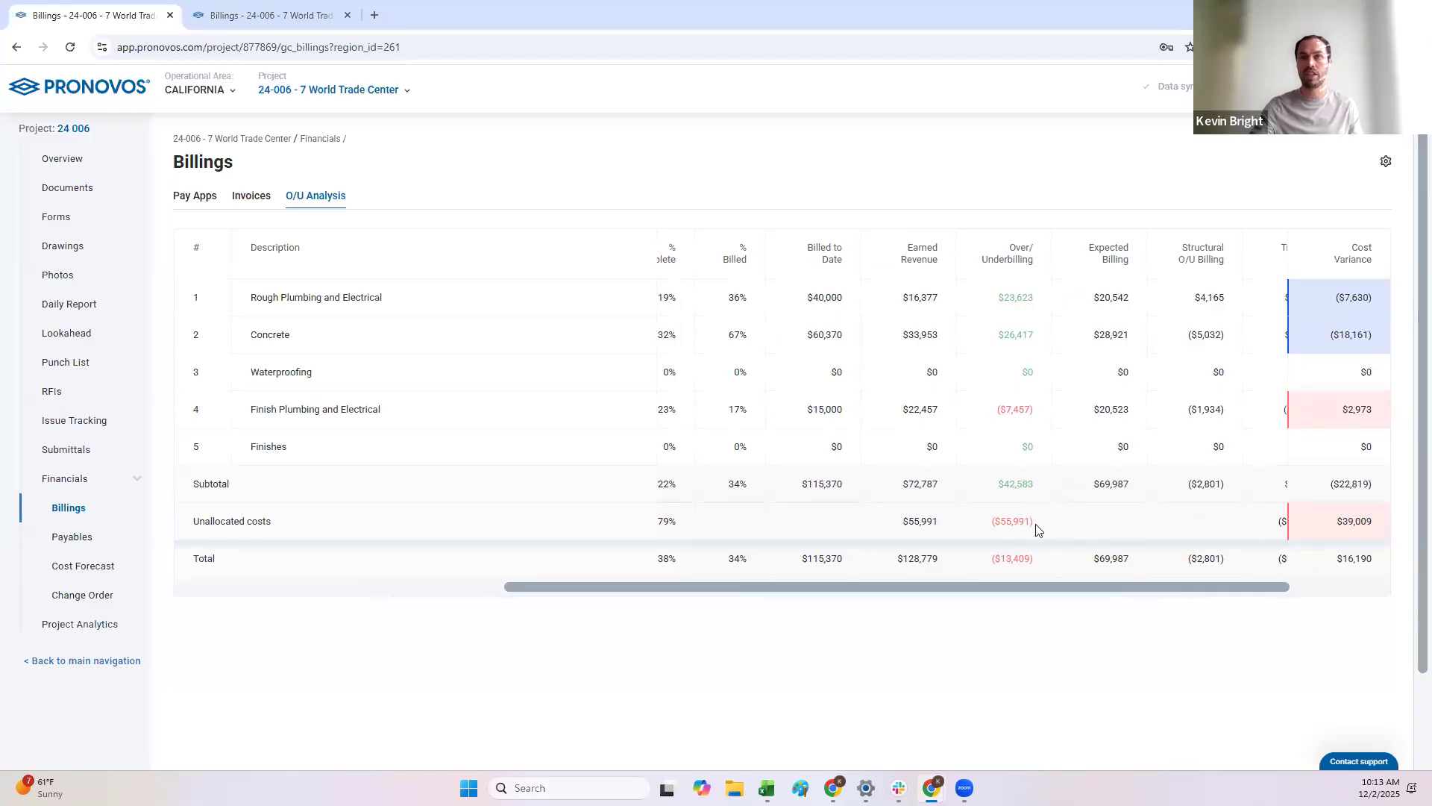
mouse_move(1358, 525)
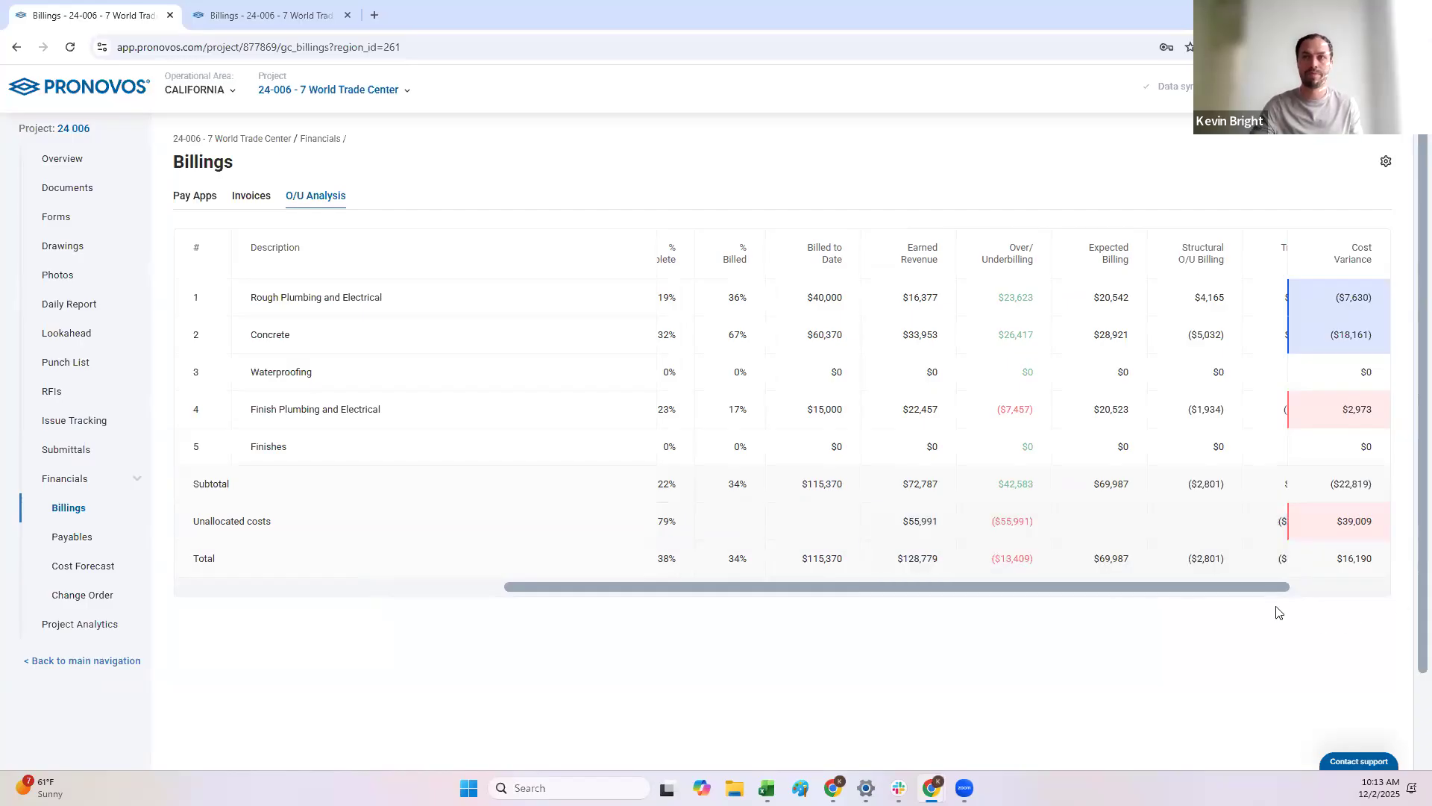
Highlight the Total row's Over/Underbilling amount and compare it with the Unallocated costs variance and the remaining billing columns.
drag(1234, 588, 1362, 590)
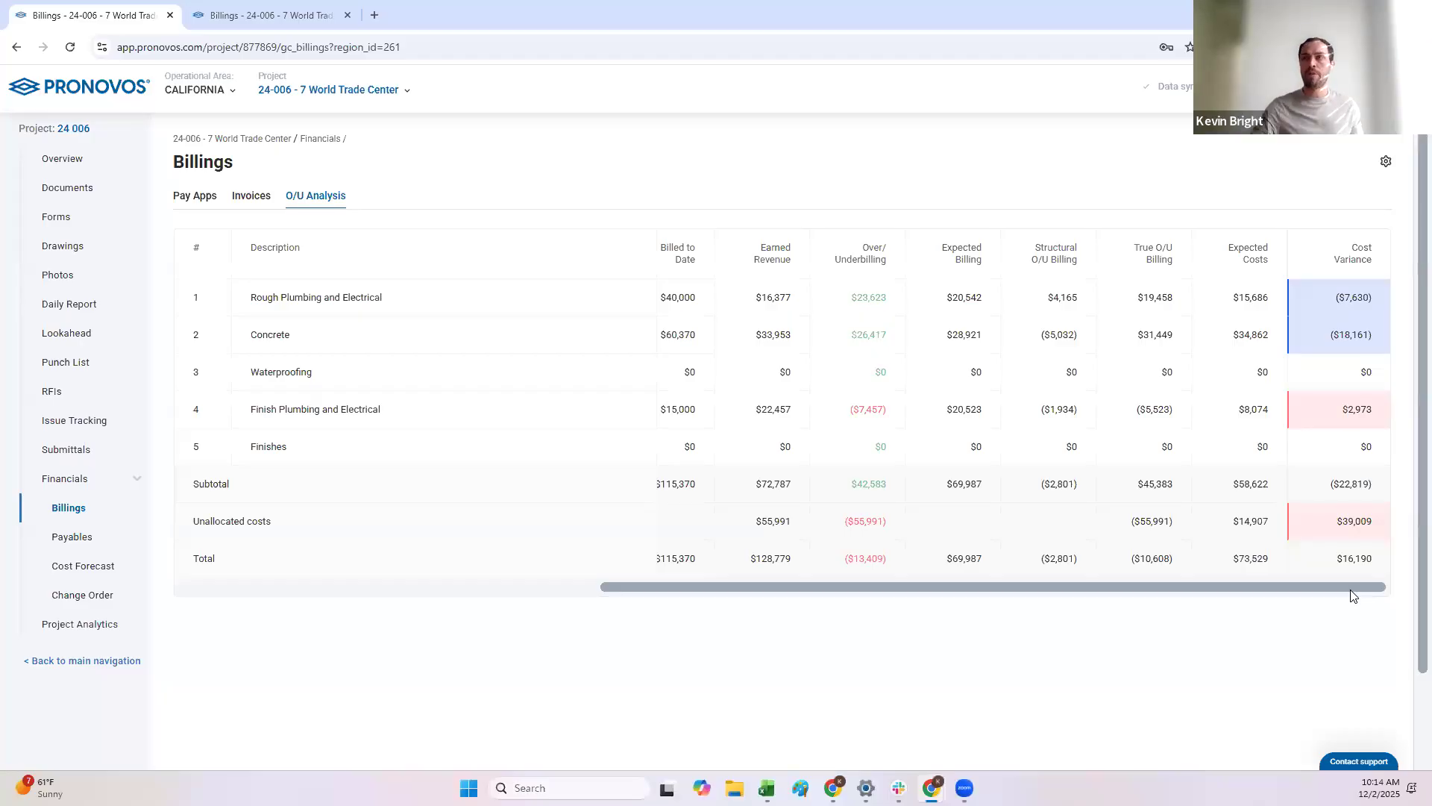
mouse_move(836, 587)
mouse_down()
mouse_move(428, 587)
mouse_move(803, 620)
mouse_move(853, 598)
mouse_up()
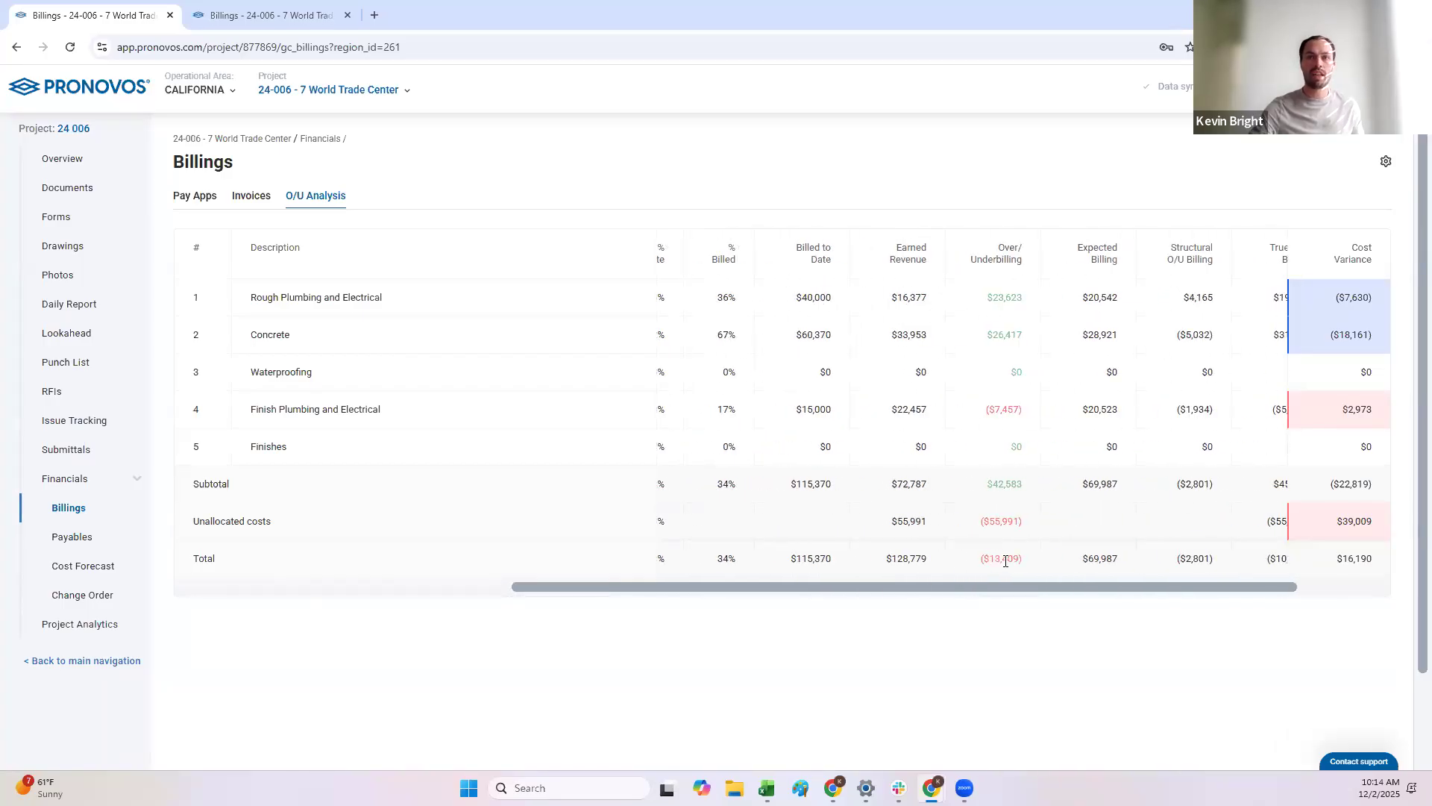
drag(979, 559, 1022, 576)
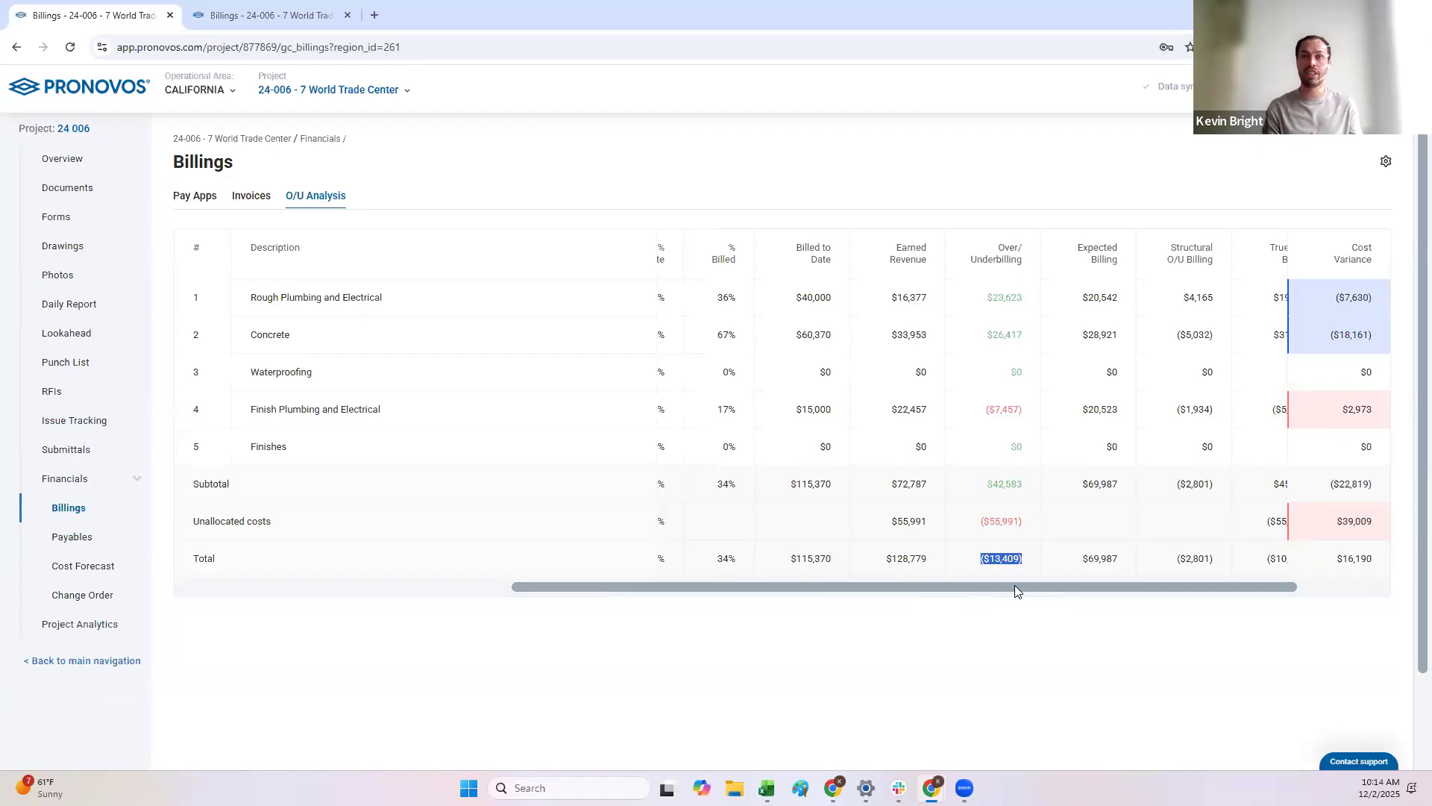
click(1016, 633)
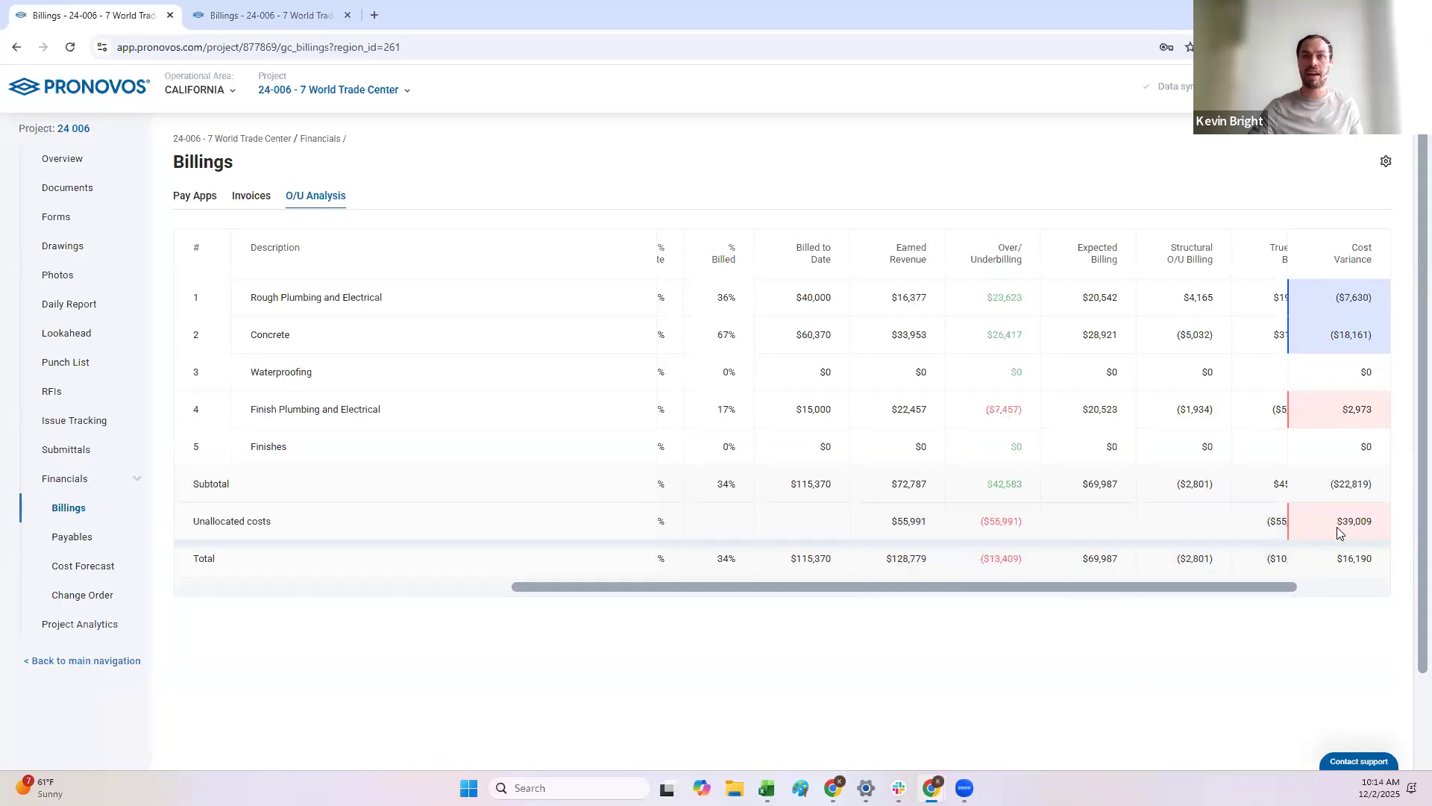
mouse_move(1354, 524)
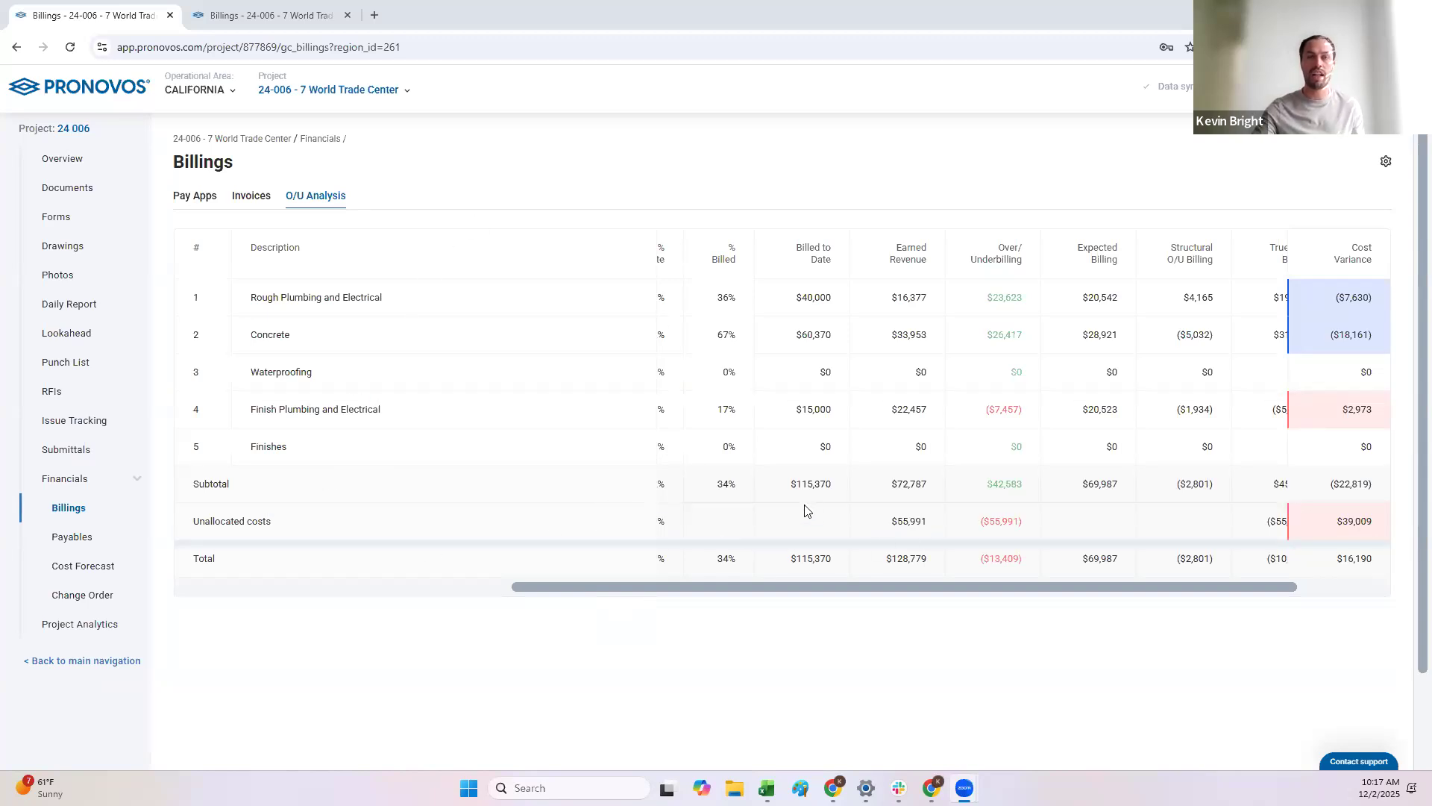
scroll(1044, 590, right, 3)
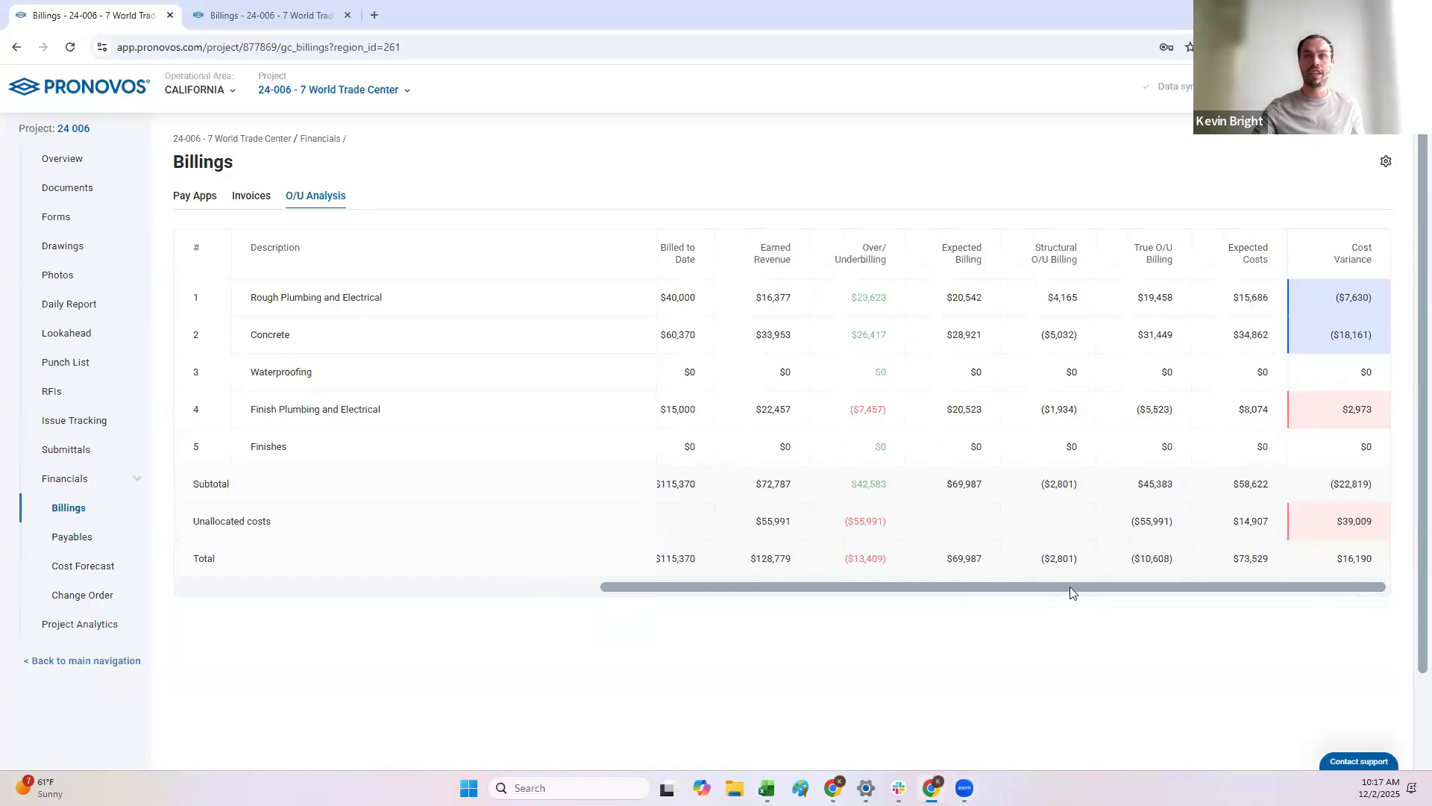